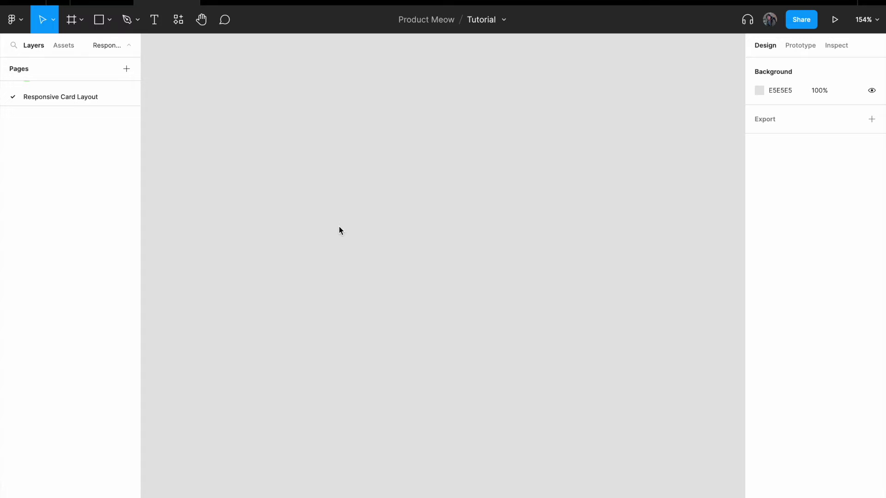
# - Pick the Text tool to start a new text layer
pyautogui.click(156, 26)
# - Create a text layer reading 'Card' and wrap it in an auto-layout frame
pyautogui.click(246, 149)
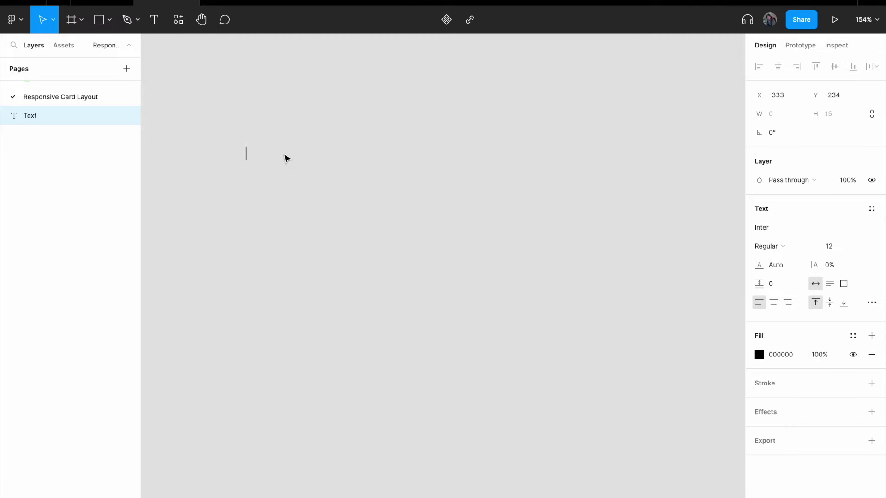
pyautogui.write('Card')
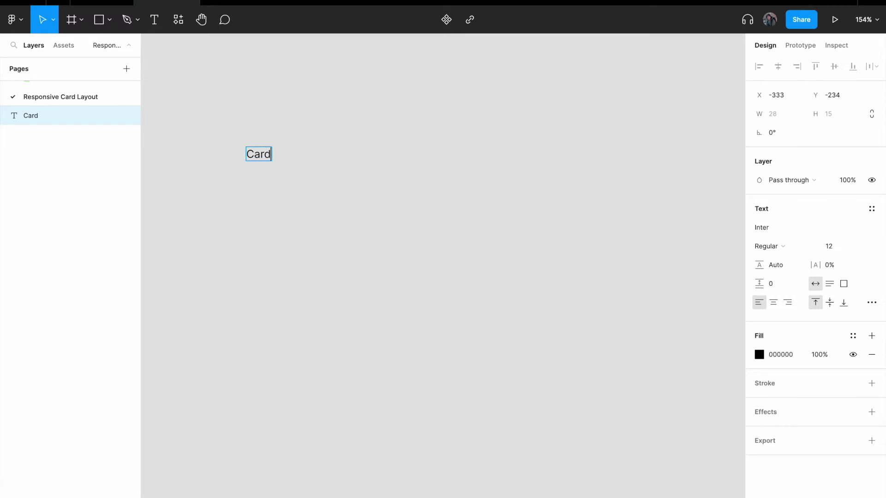
pyautogui.press('Escape')
pyautogui.rightClick(256, 156)
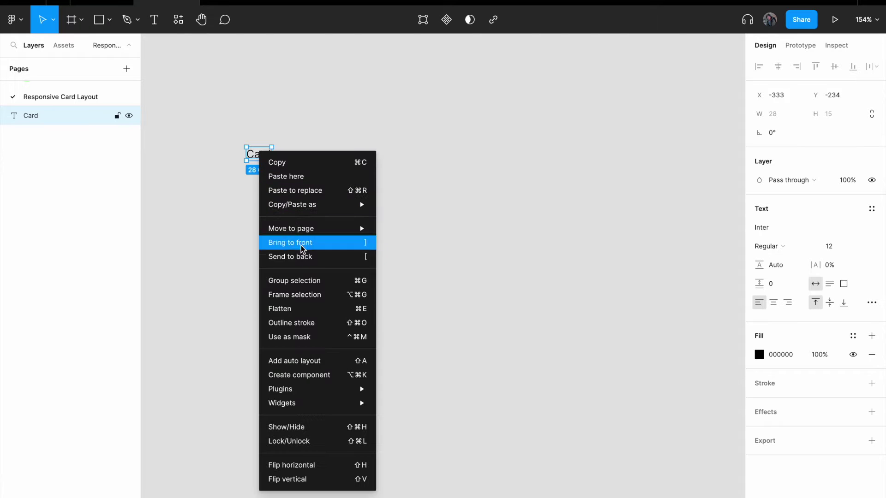
pyautogui.click(319, 362)
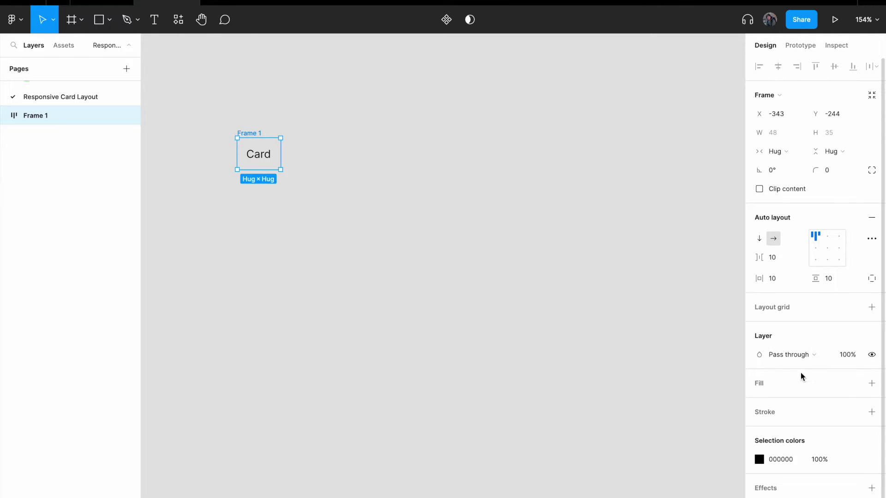
# - Give the new frame a green 039E82 fill
pyautogui.scroll(-1, 801, 376)
pyautogui.click(761, 361)
pyautogui.click(759, 376)
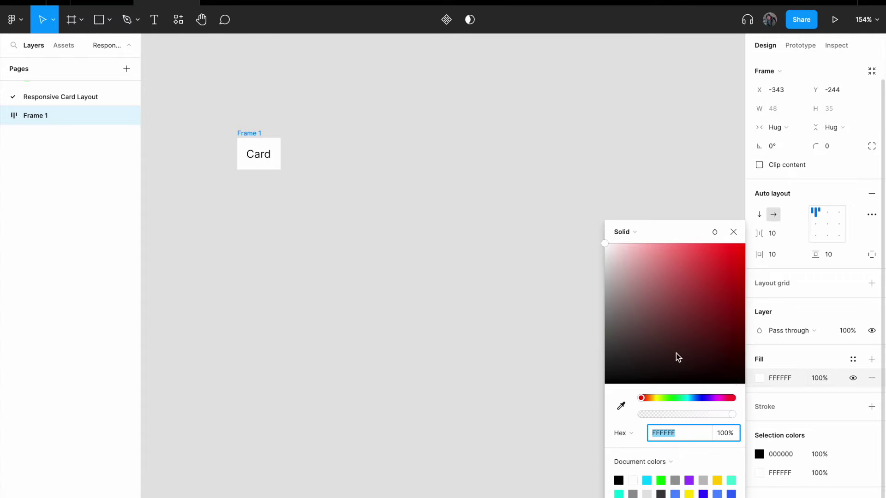
pyautogui.click(681, 397)
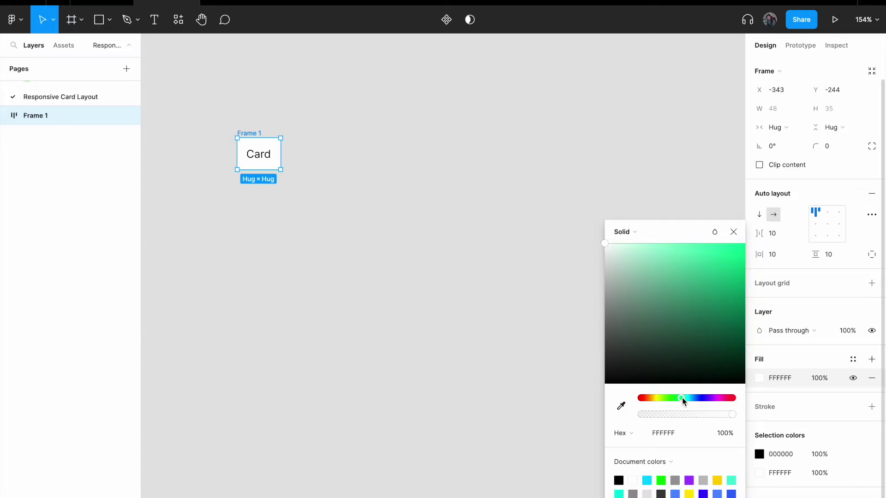
pyautogui.moveTo(710, 325); pyautogui.dragTo(743, 302)
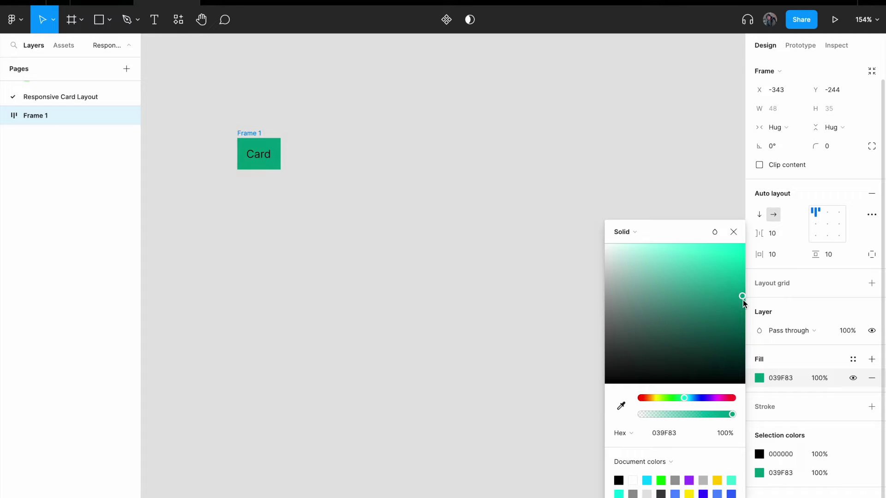
pyautogui.click(256, 154)
pyautogui.keyDown('ctrl'); pyautogui.scroll(5, 239, 154); pyautogui.keyUp('ctrl')
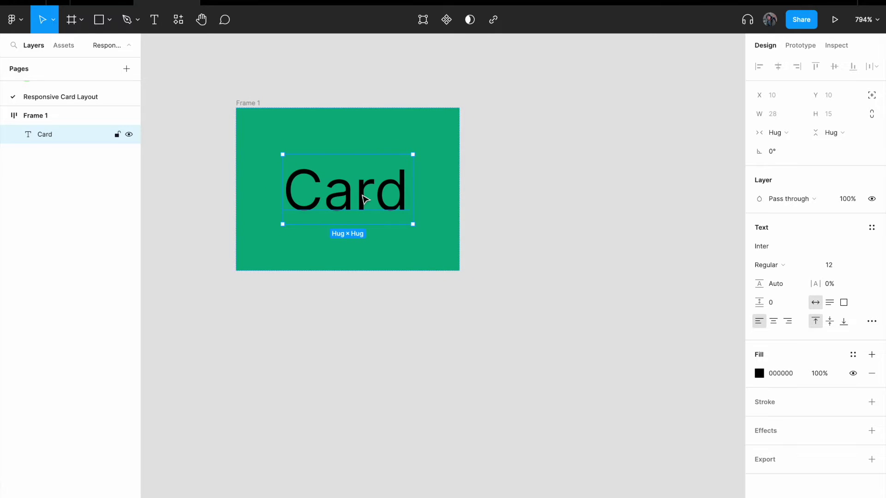
# - Turn the Card text white (FFFFFF)
pyautogui.click(759, 374)
pyautogui.moveTo(619, 259); pyautogui.dragTo(572, 226)
pyautogui.click(572, 226)
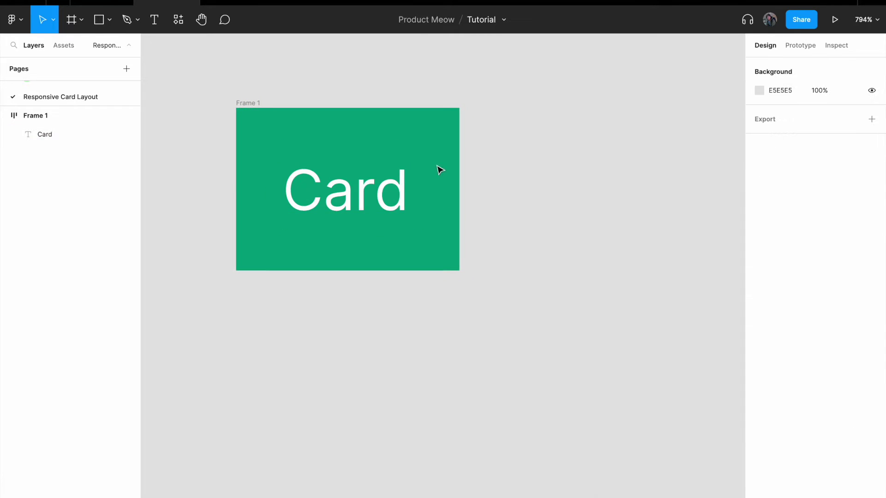
# - Give the green Frame 1 a corner radius of 4
pyautogui.click(249, 101)
pyautogui.click(837, 171)
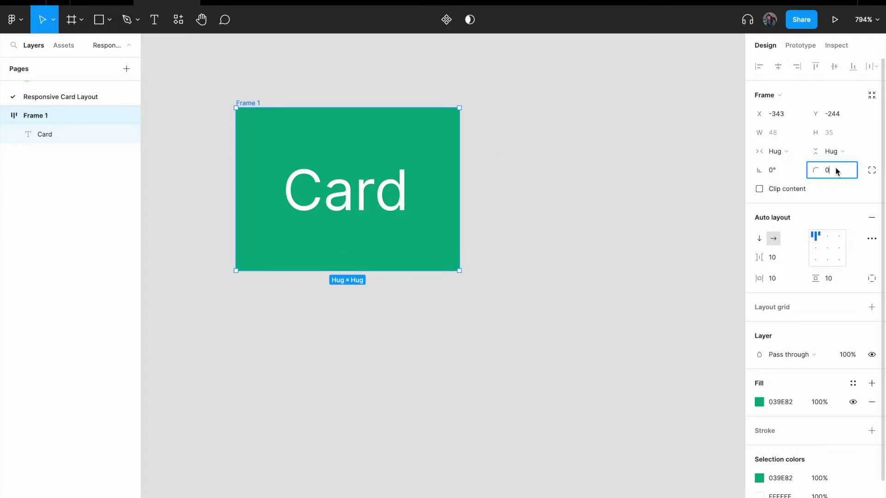
pyautogui.write('4')
pyautogui.press('Return')
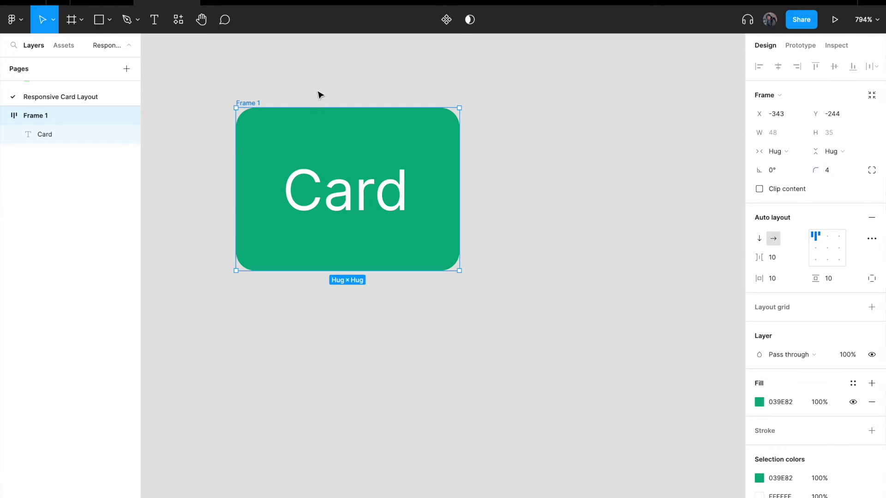
# - Rename the frame _Card and make it a component
pyautogui.click(319, 93)
pyautogui.click(242, 104)
pyautogui.write('_Card')
pyautogui.press('Return')
pyautogui.click(446, 20)
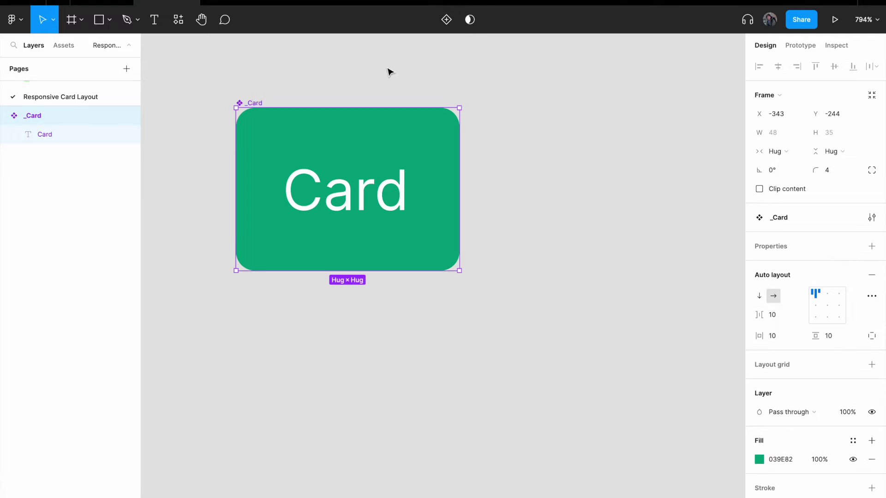
# - Drag a _Card instance from Assets onto the canvas beside the original
pyautogui.click(64, 45)
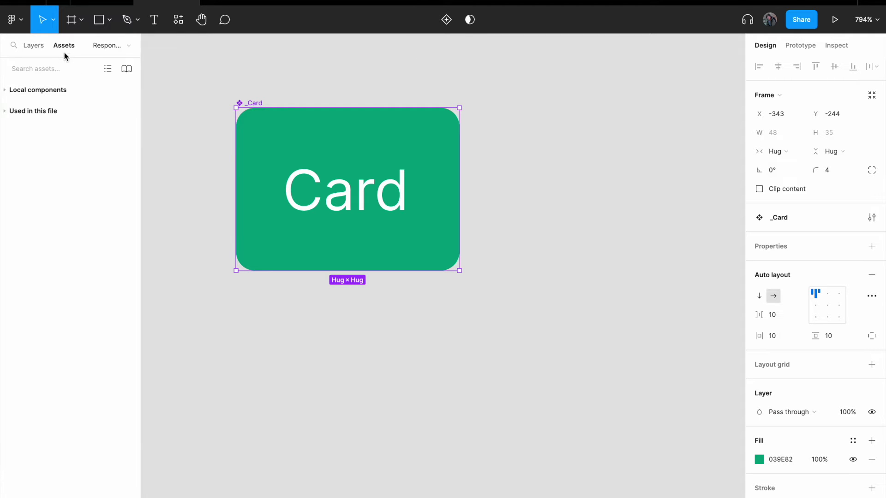
pyautogui.write('card')
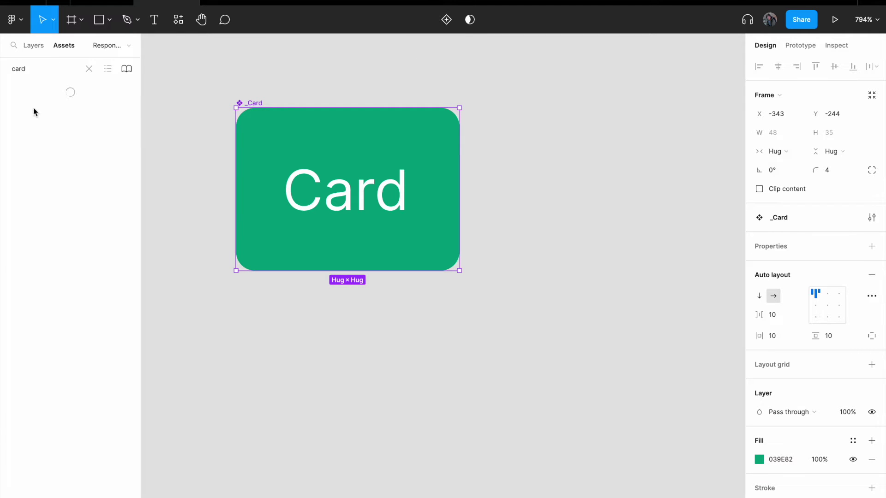
pyautogui.moveTo(41, 124); pyautogui.dragTo(579, 182)
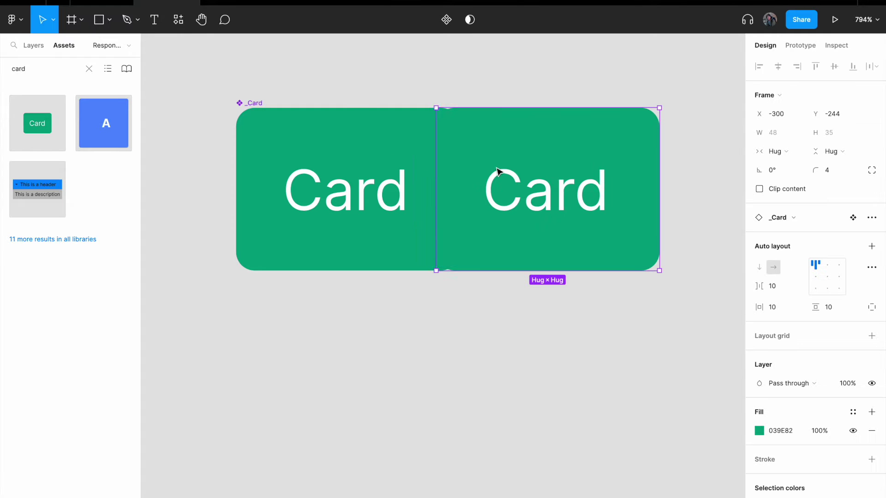
pyautogui.moveTo(509, 198); pyautogui.dragTo(652, 213)
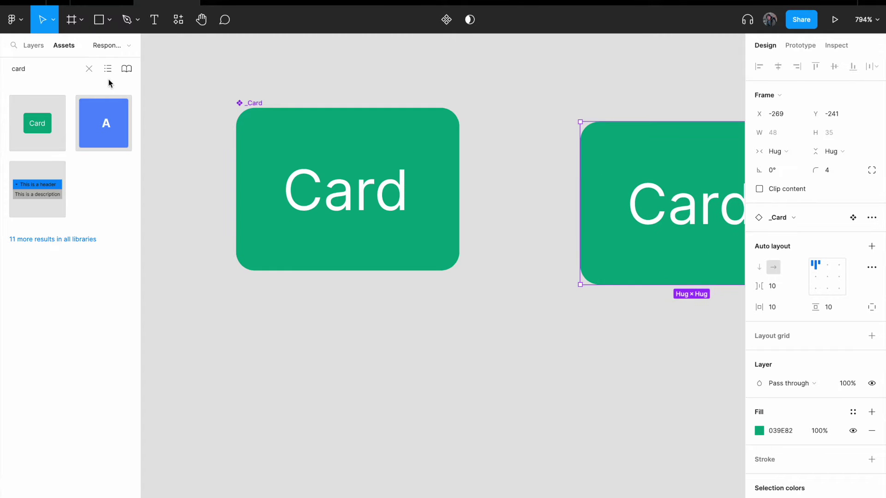
# - Position the new _Card instance level with the original card
pyautogui.click(29, 46)
pyautogui.click(437, 92)
pyautogui.hscroll(5, 405, 59)
pyautogui.hscroll(3, 406, 59)
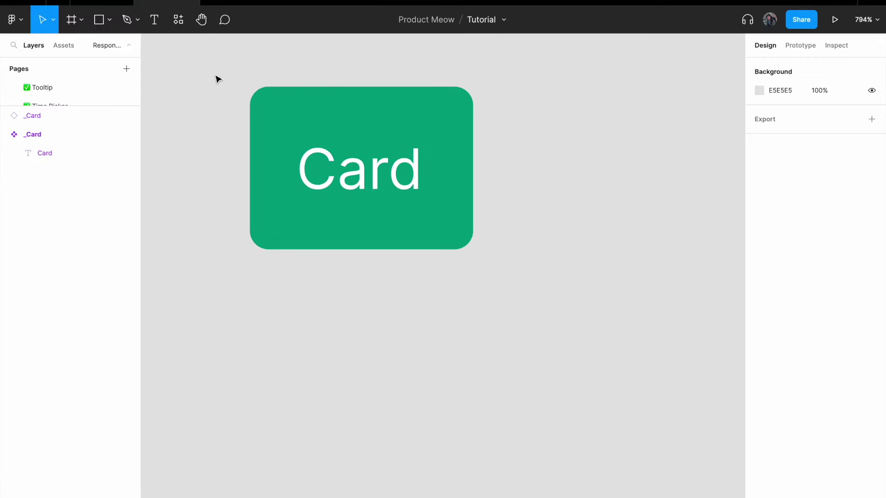
pyautogui.scroll(-3, 79, 87)
pyautogui.click(326, 148)
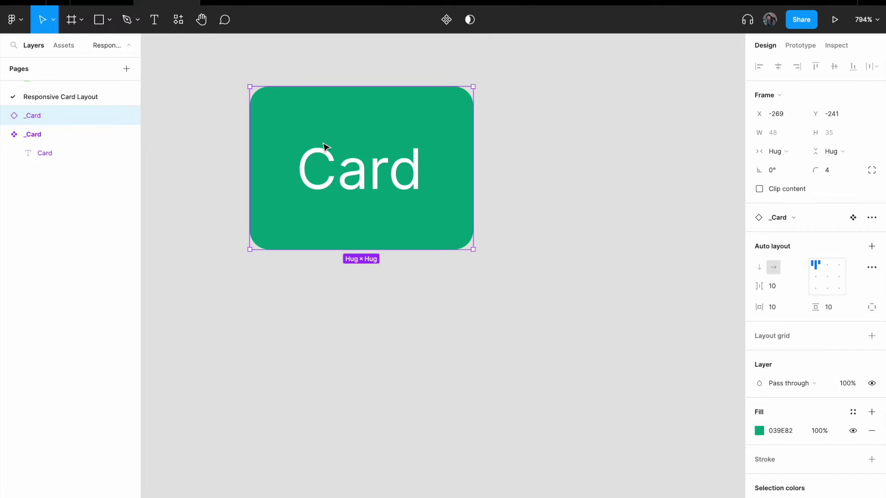
pyautogui.moveTo(326, 148); pyautogui.dragTo(302, 146)
pyautogui.scroll(-5, 342, 157)
pyautogui.hscroll(-3, 311, 148)
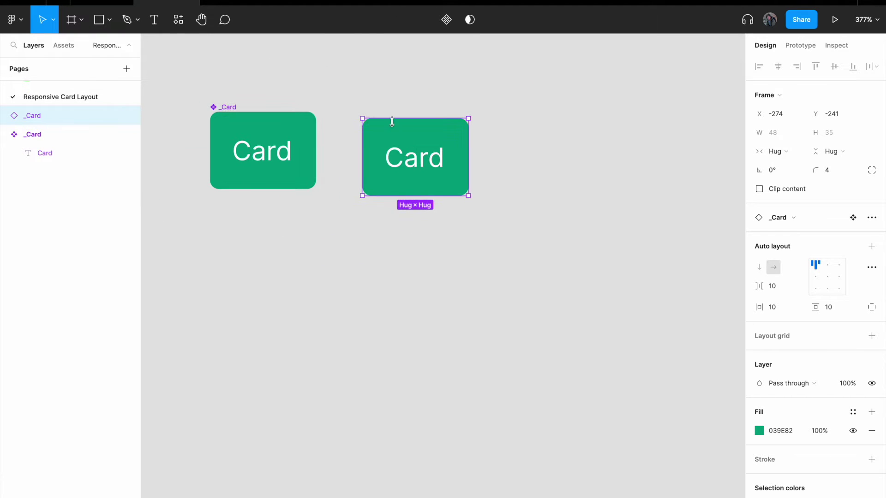
pyautogui.moveTo(388, 141); pyautogui.dragTo(457, 156)
pyautogui.hscroll(5, 457, 156)
pyautogui.scroll(-2, 456, 156)
pyautogui.scroll(-3, 365, 124)
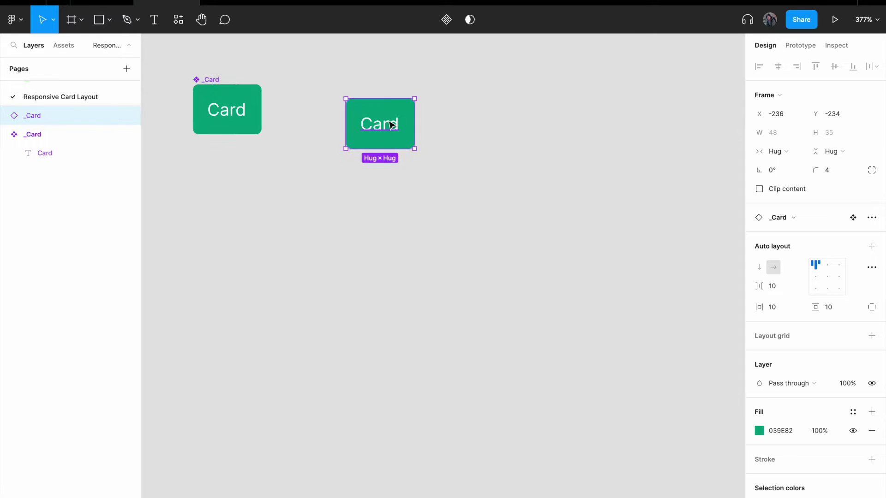
pyautogui.scroll(2, 369, 94)
pyautogui.hscroll(1, 369, 94)
pyautogui.moveTo(378, 148); pyautogui.dragTo(385, 134)
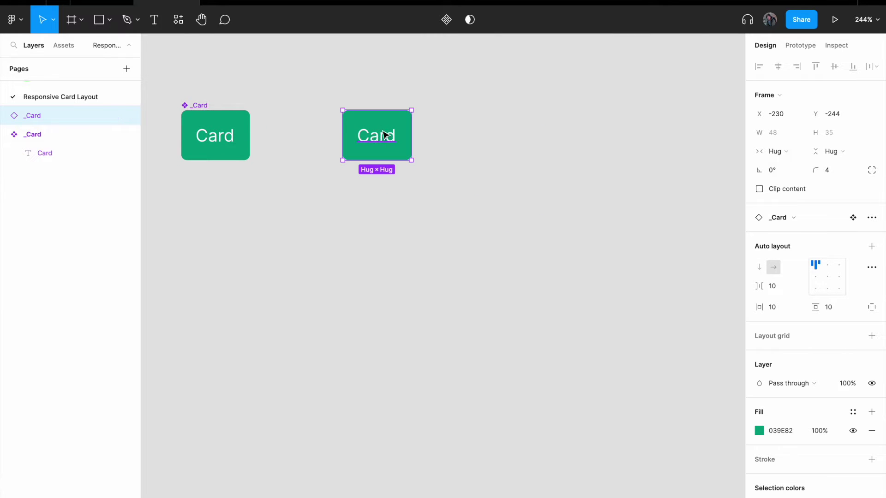
pyautogui.scroll(5, 377, 138)
pyautogui.hscroll(-3, 366, 131)
# - Duplicate the instance twice to the right and select all three cards
pyautogui.hotkey('ctrl', 'd')
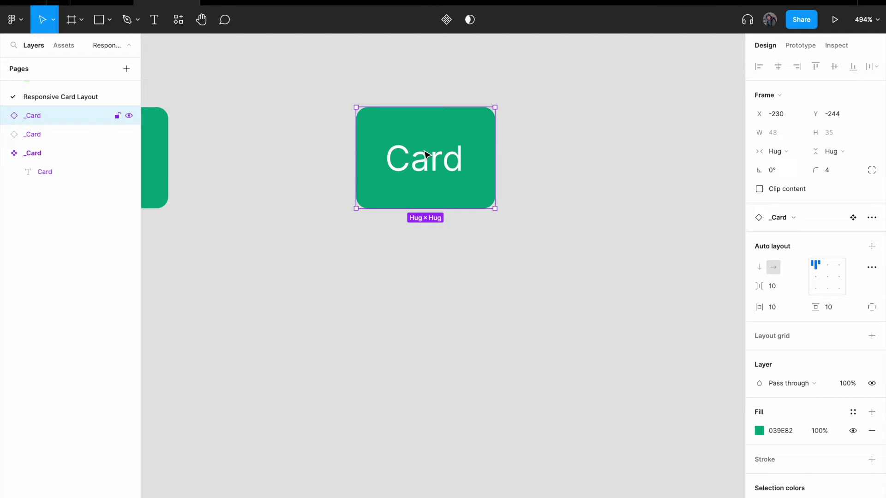
pyautogui.moveTo(432, 164); pyautogui.dragTo(573, 174)
pyautogui.hscroll(3, 535, 169)
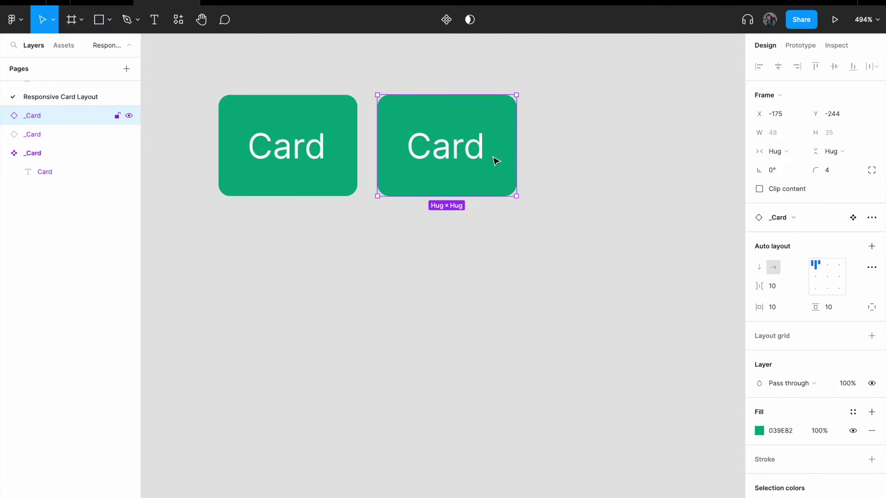
pyautogui.moveTo(467, 156); pyautogui.dragTo(604, 150)
pyautogui.click(445, 261)
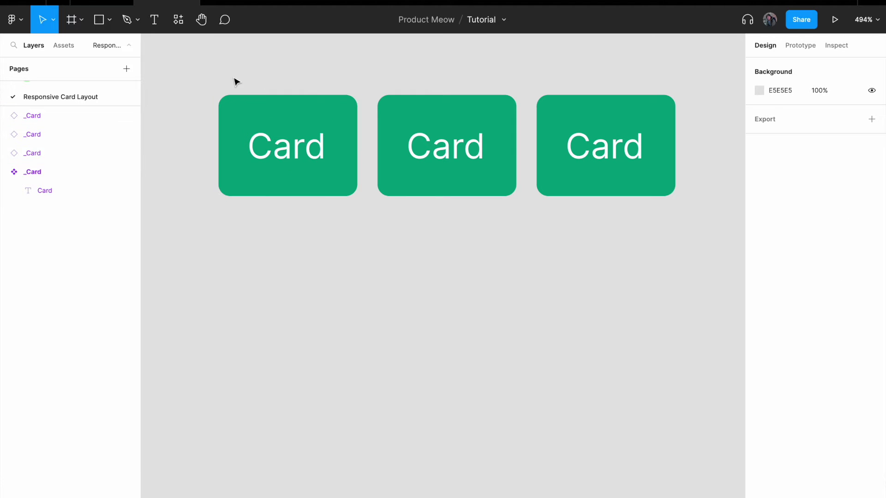
pyautogui.moveTo(215, 61); pyautogui.dragTo(630, 237)
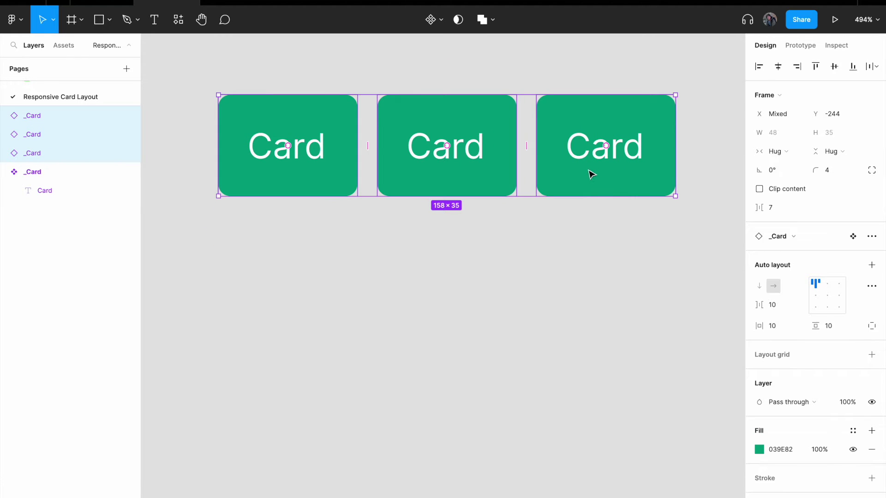
# - Wrap the three cards in an auto-layout frame with 16 spacing between items
pyautogui.rightClick(595, 188)
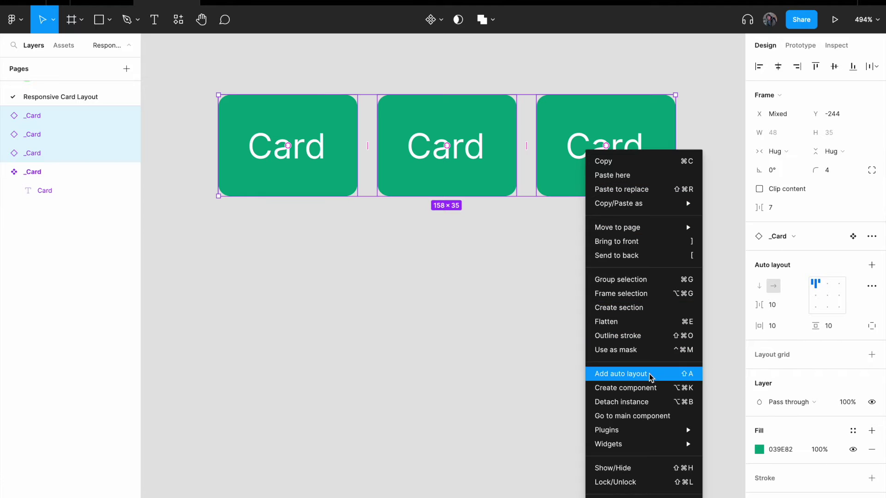
pyautogui.click(651, 373)
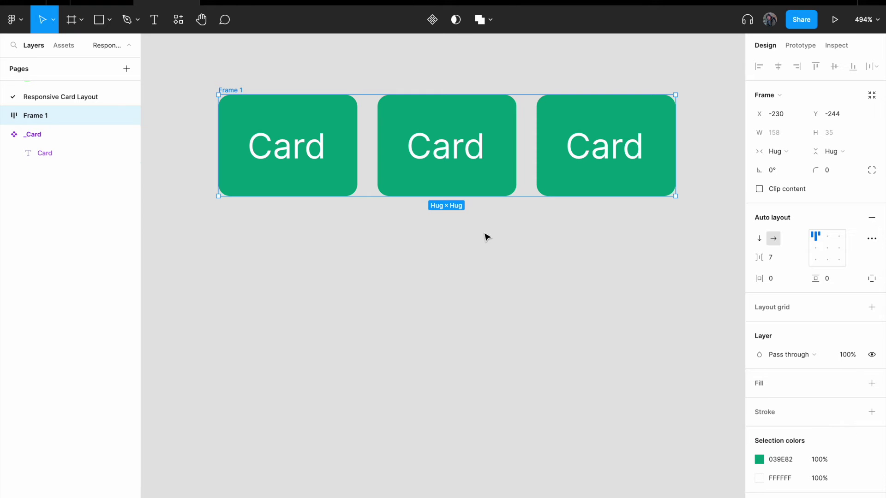
pyautogui.click(781, 262)
pyautogui.write('16')
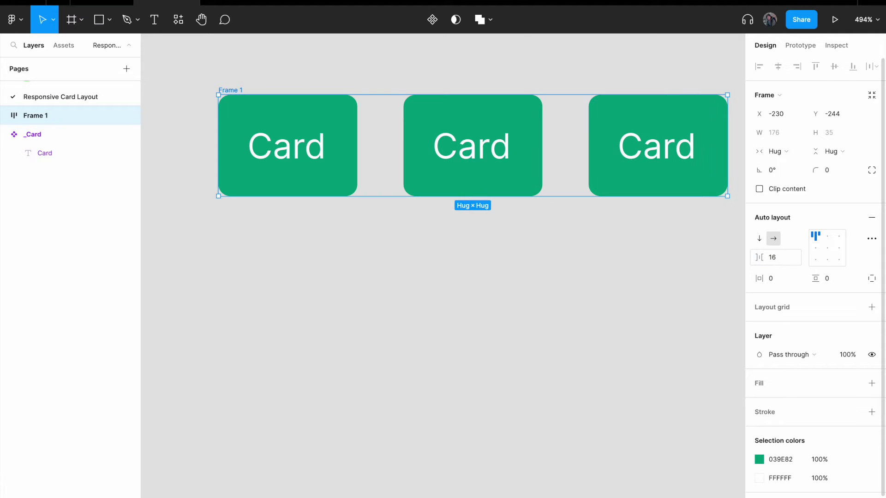
pyautogui.press('Return')
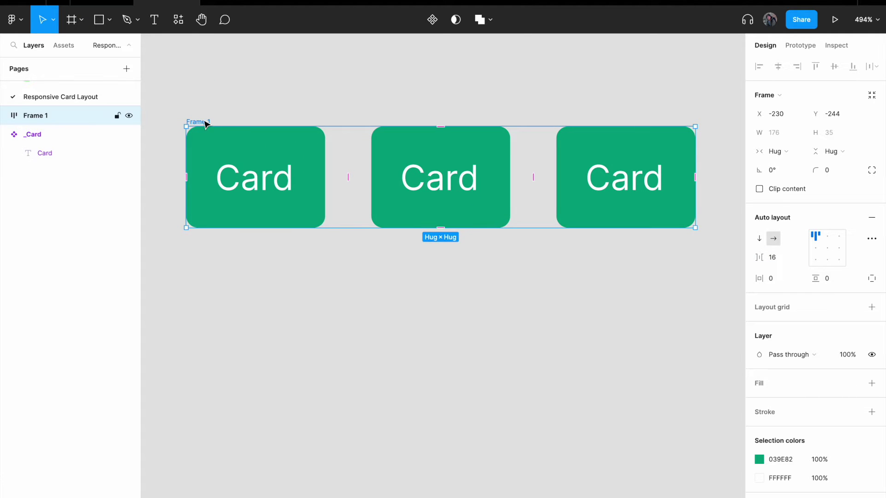
# - Rename the new row frame to Cards
pyautogui.doubleClick(203, 121)
pyautogui.write('Row')
pyautogui.hotkey('ctrl', 'a')
pyautogui.write('Cards')
pyautogui.press('Return')
# - Copy the Cards row and paste it aligned beneath the original
pyautogui.rightClick(203, 125)
pyautogui.click(240, 129)
pyautogui.rightClick(242, 275)
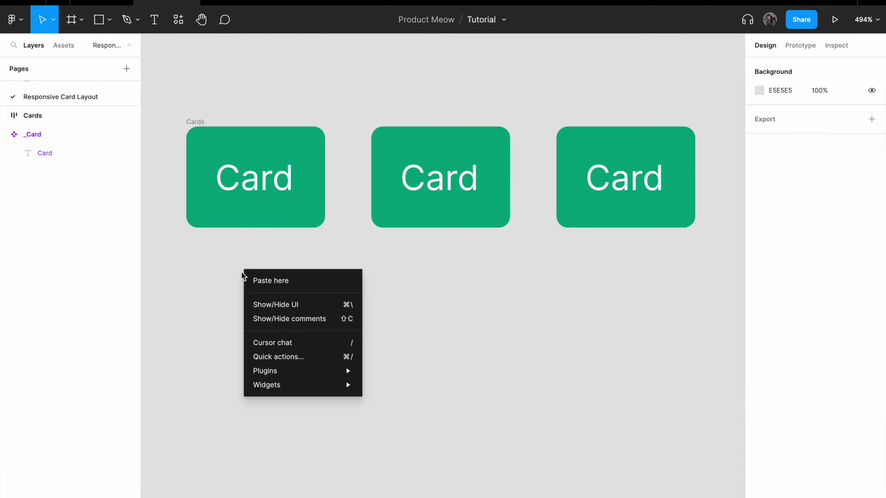
pyautogui.click(282, 280)
pyautogui.moveTo(342, 300); pyautogui.dragTo(280, 293)
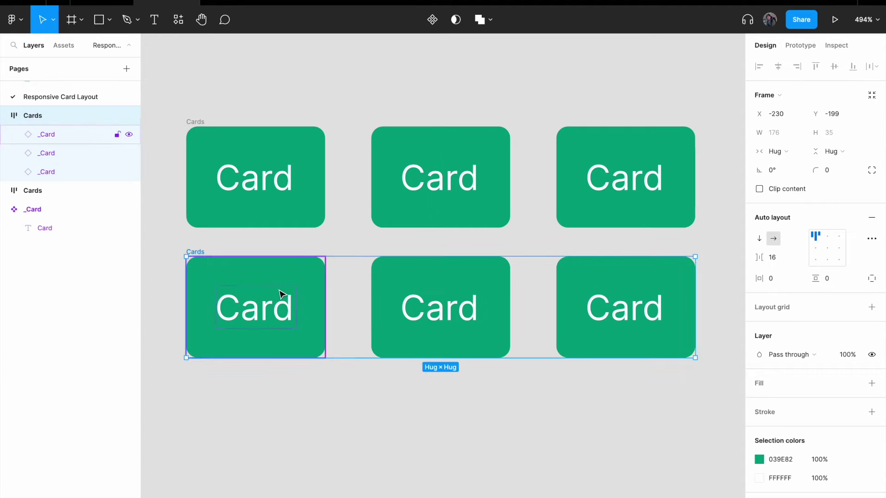
pyautogui.scroll(-5, 297, 248)
# - Wrap both Cards rows in a vertical auto-layout Frame 1 and nudge it
pyautogui.click(213, 108)
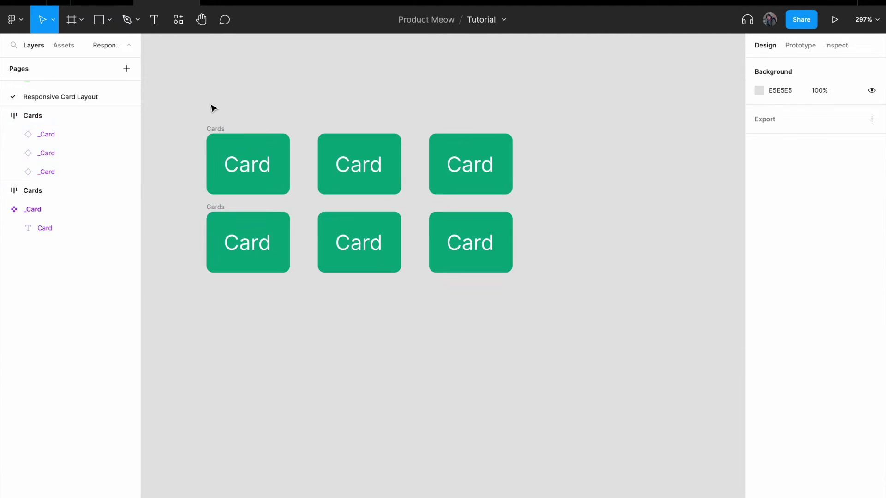
pyautogui.moveTo(183, 84); pyautogui.dragTo(621, 361)
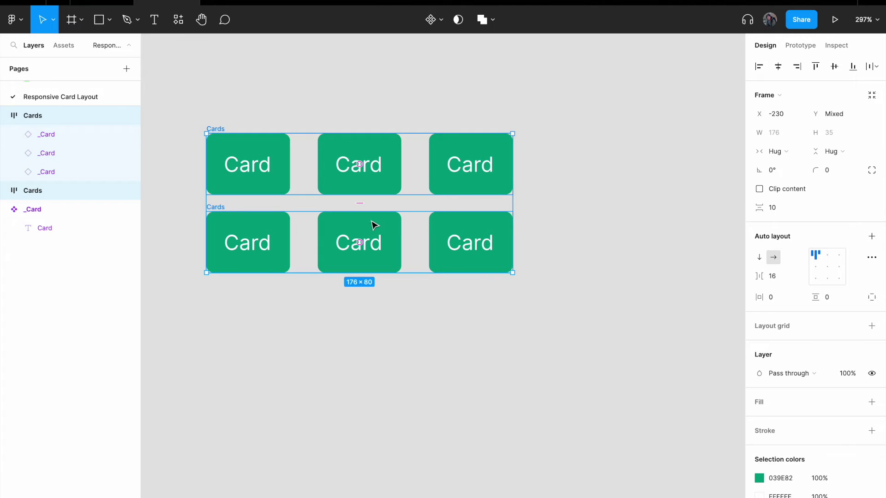
pyautogui.rightClick(257, 174)
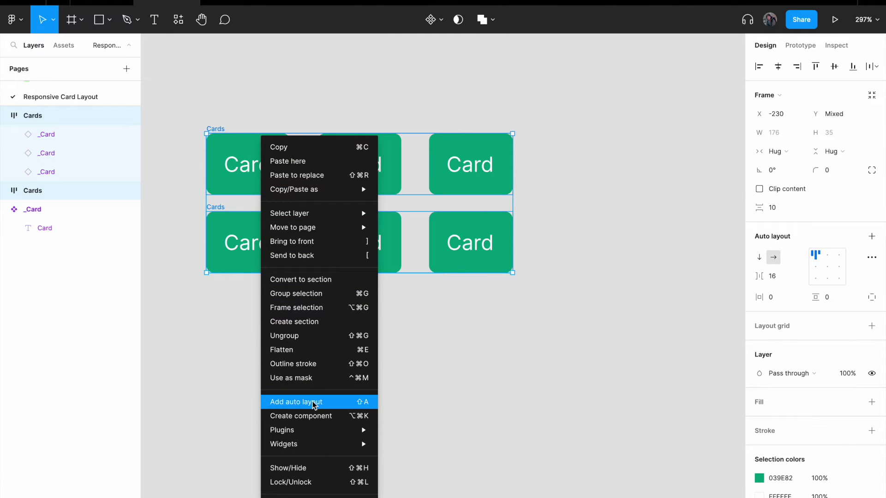
pyautogui.click(314, 402)
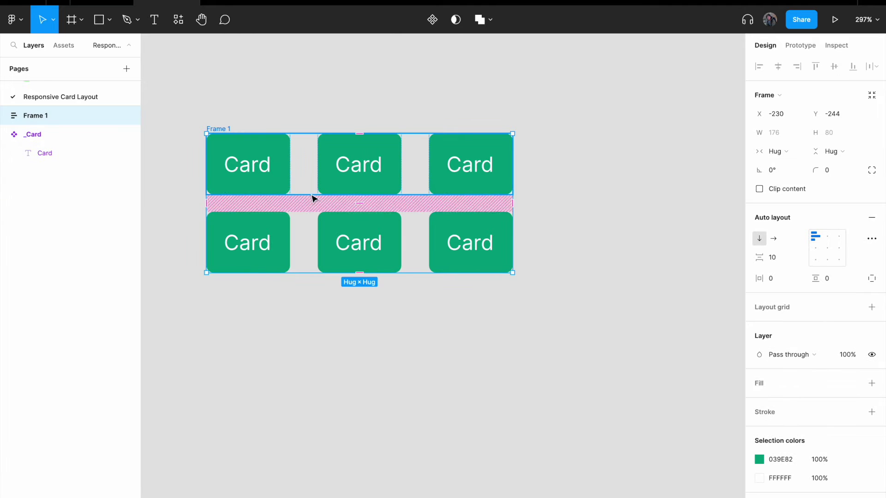
pyautogui.moveTo(232, 119); pyautogui.dragTo(241, 134)
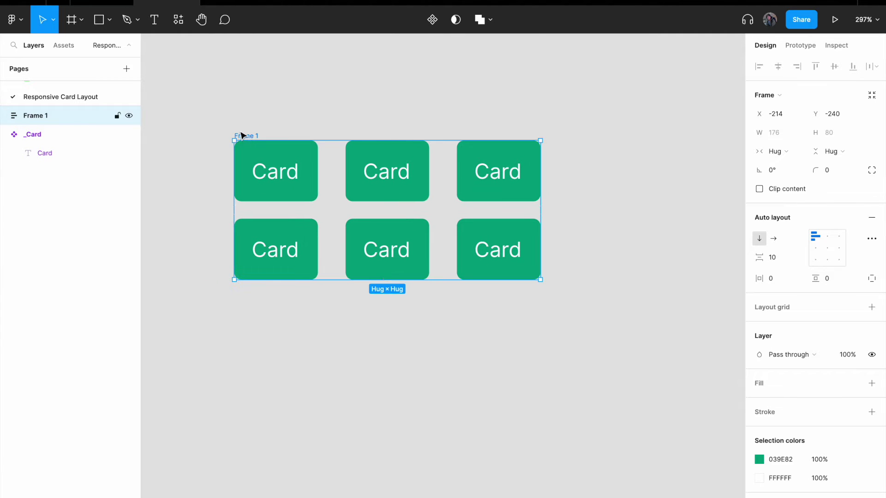
pyautogui.doubleClick(253, 135)
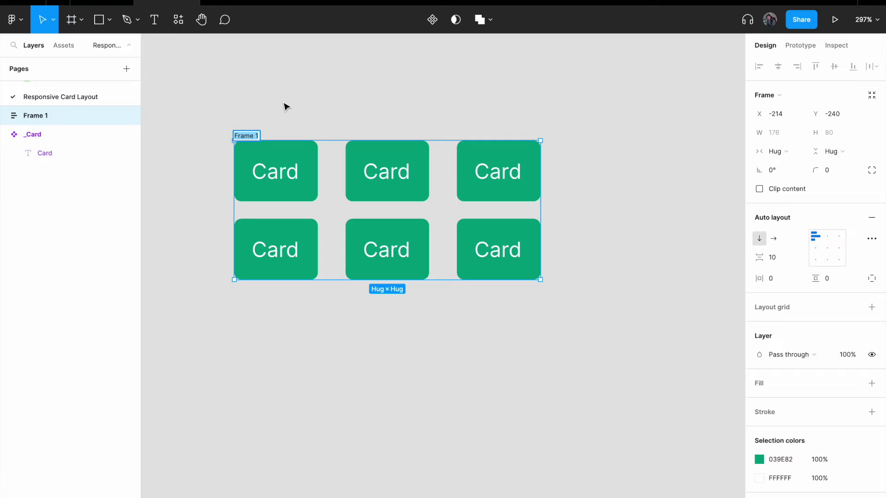
# - Rename the wrapper frame to Two Rows Of Cards
pyautogui.write('2Two Rows Of ')
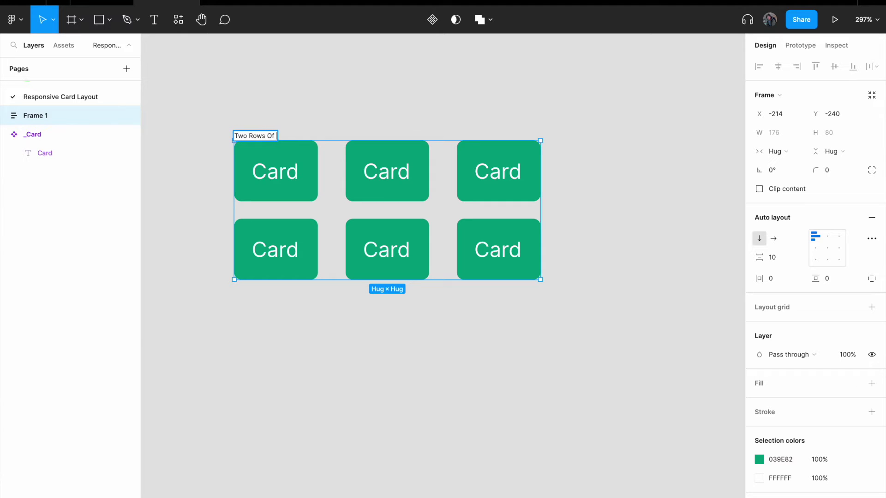
pyautogui.write('CArs')
pyautogui.press('BackSpace')
pyautogui.write('ds')
pyautogui.press('Return')
# - Add a white fill to the Two Rows Of Cards frame
pyautogui.scroll(5, 226, 109)
pyautogui.scroll(-2, 376, 136)
pyautogui.hscroll(2, 376, 137)
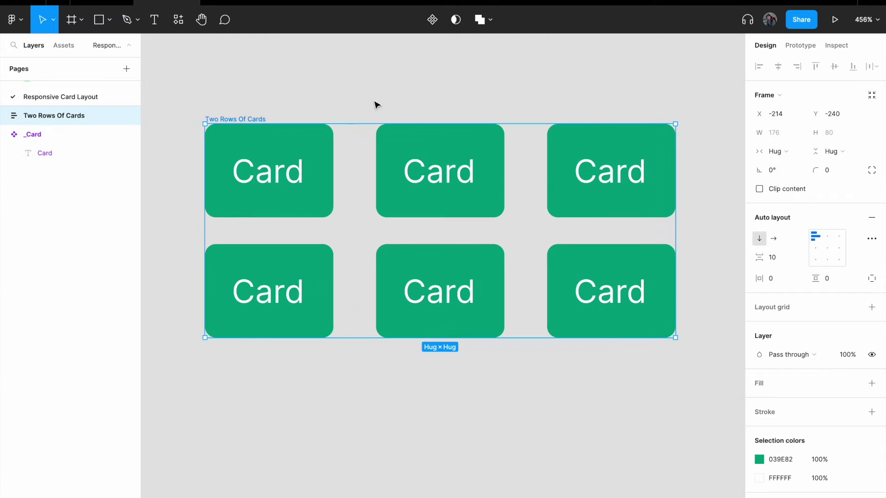
pyautogui.click(376, 105)
pyautogui.click(252, 119)
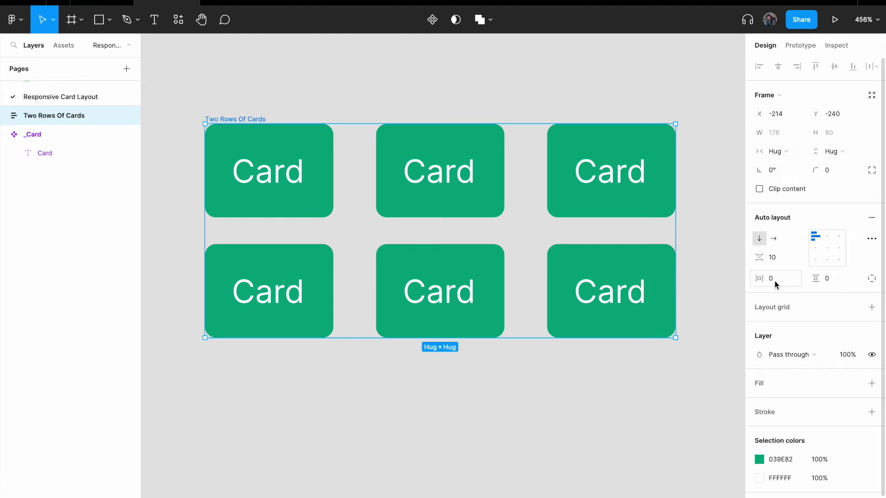
pyautogui.click(760, 385)
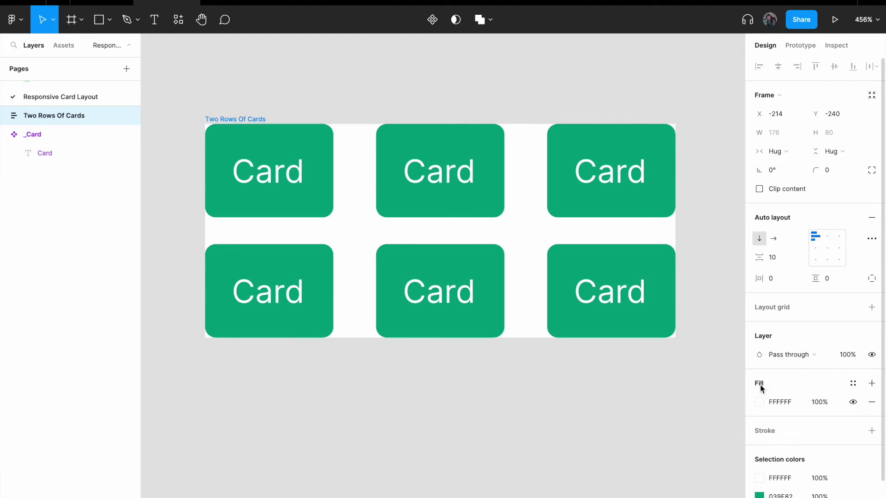
pyautogui.click(760, 402)
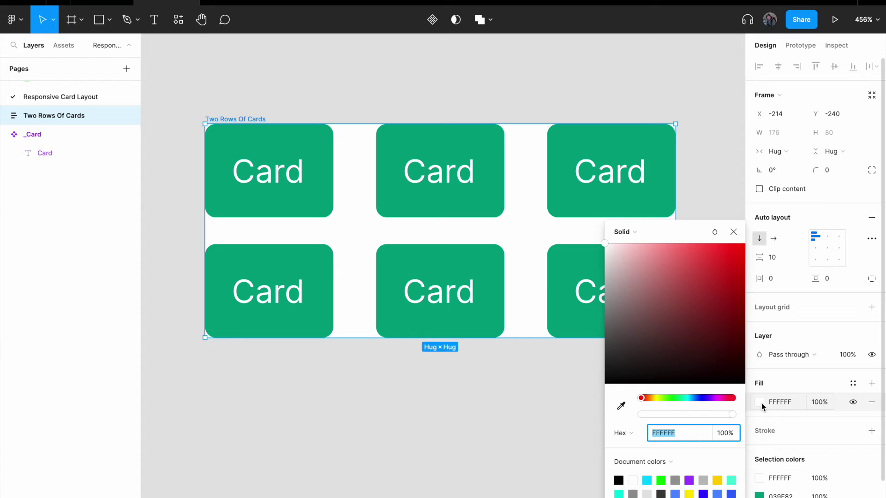
pyautogui.click(761, 403)
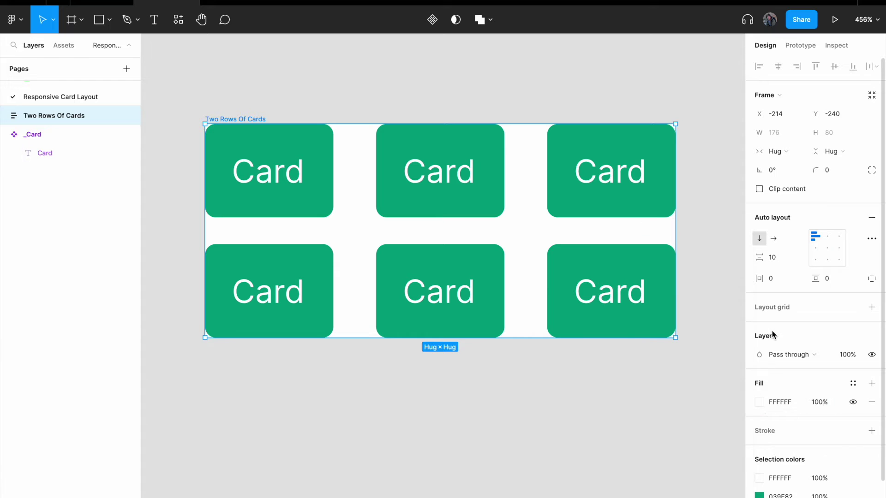
# - Set row spacing, horizontal padding and vertical padding all to 16
pyautogui.click(778, 260)
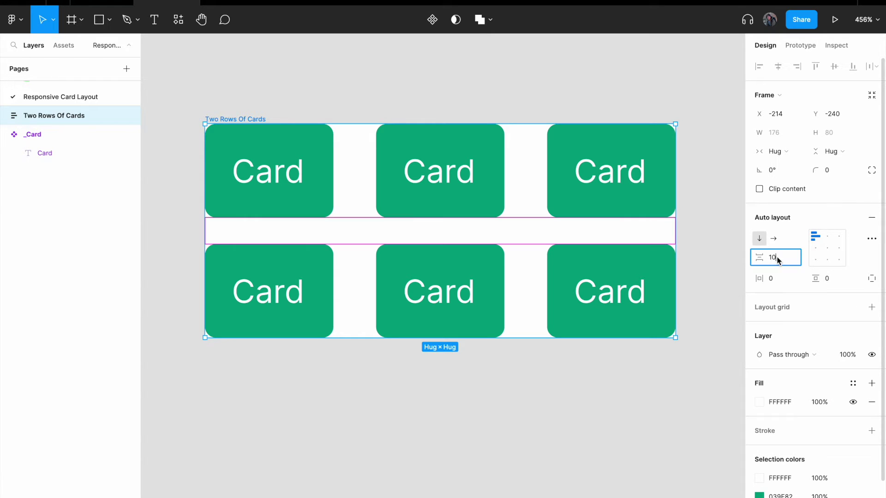
pyautogui.write('16')
pyautogui.press('Return')
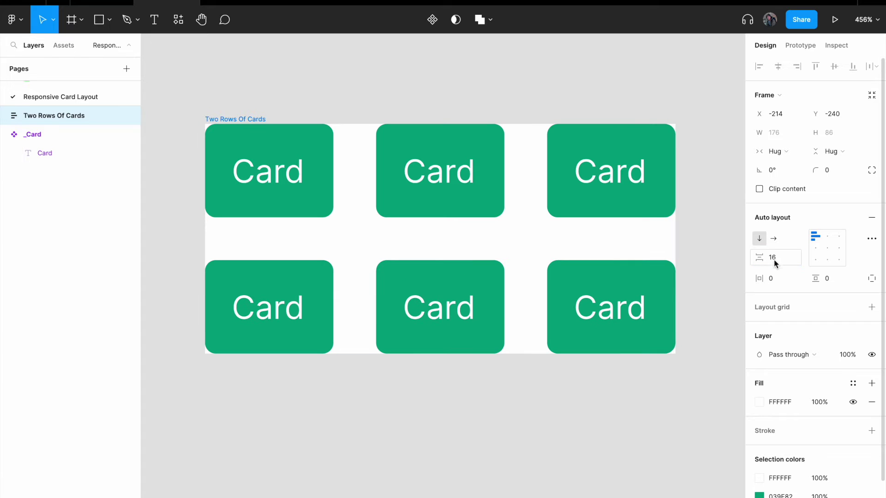
pyautogui.click(778, 278)
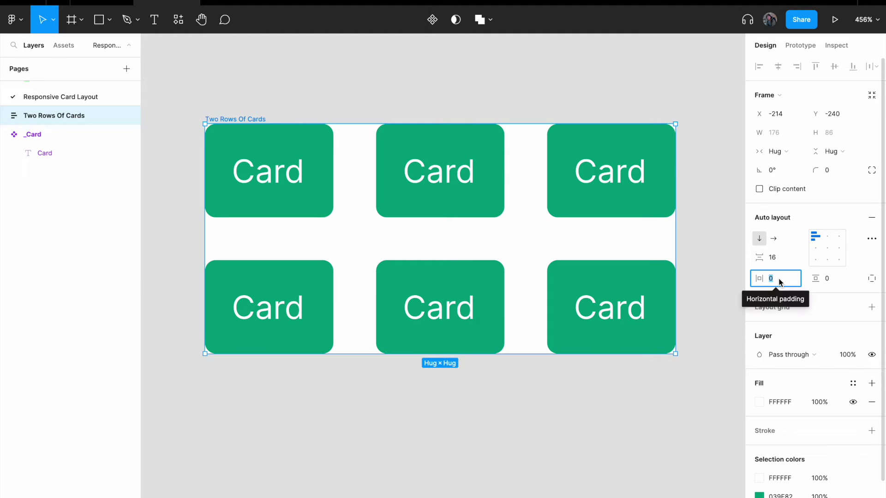
pyautogui.write('16')
pyautogui.press('Return')
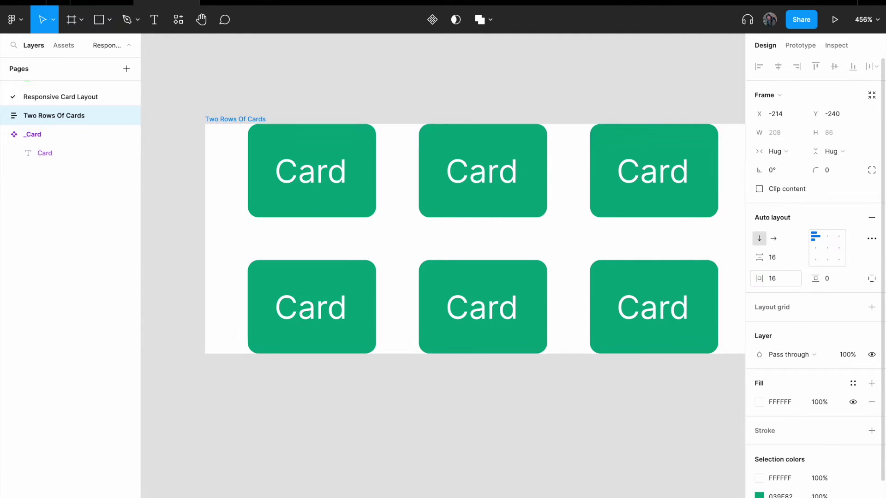
pyautogui.click(839, 283)
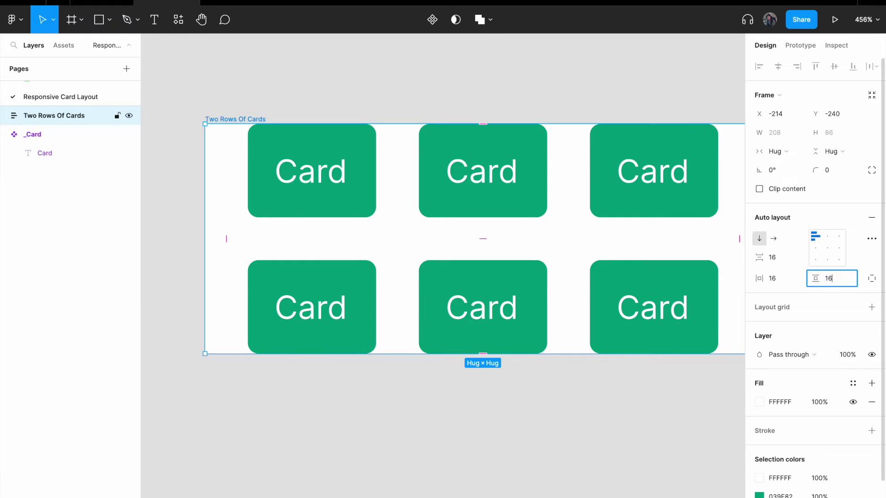
pyautogui.write('16')
pyautogui.press('Return')
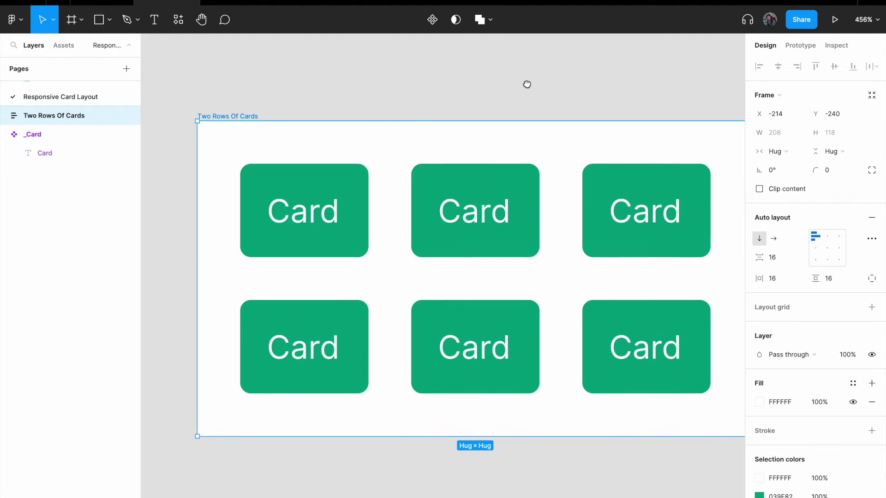
pyautogui.moveTo(526, 84); pyautogui.dragTo(500, 77)
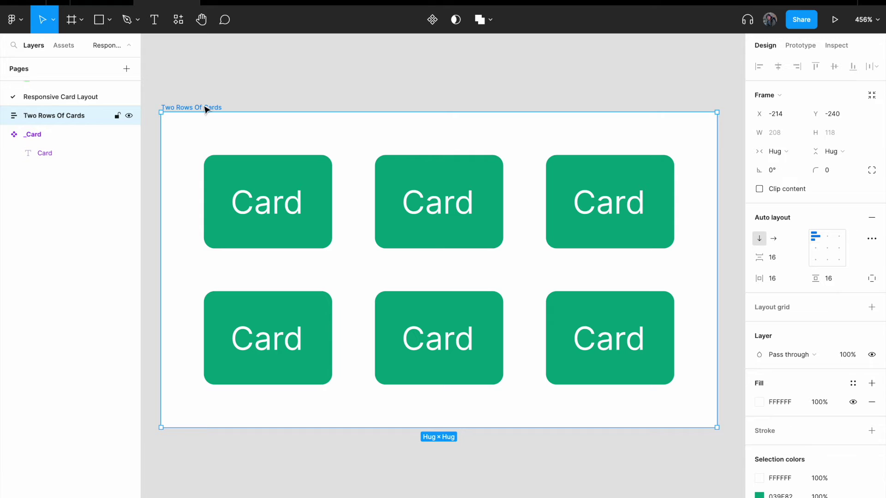
pyautogui.click(275, 92)
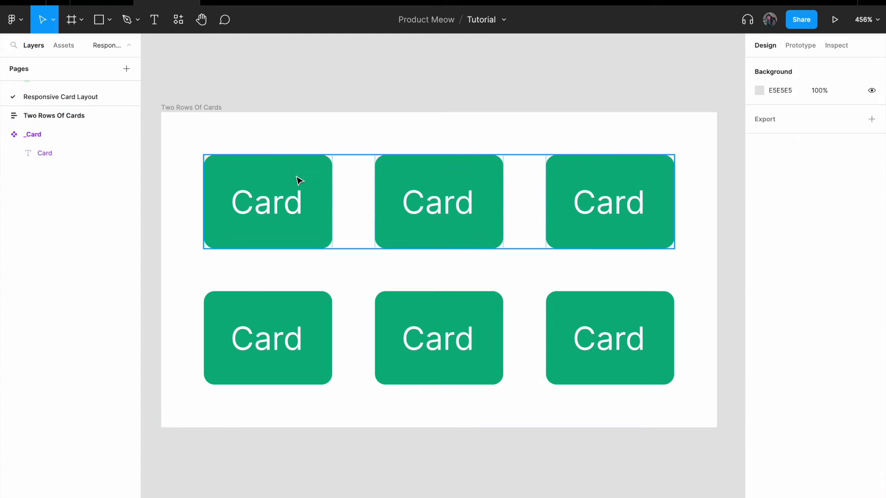
# - Drag the frame's right edge outward so it becomes a fixed 271 wide
pyautogui.scroll(-1, 291, 143)
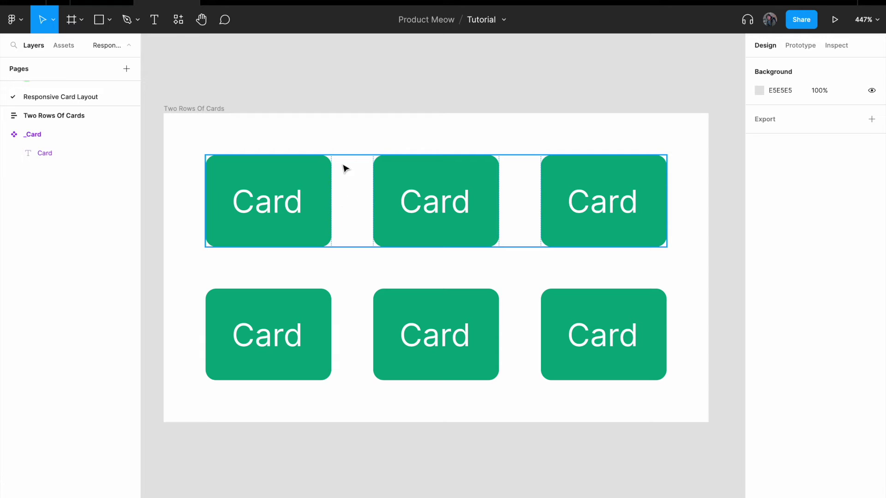
pyautogui.scroll(-1, 339, 145)
pyautogui.scroll(-10, 339, 145)
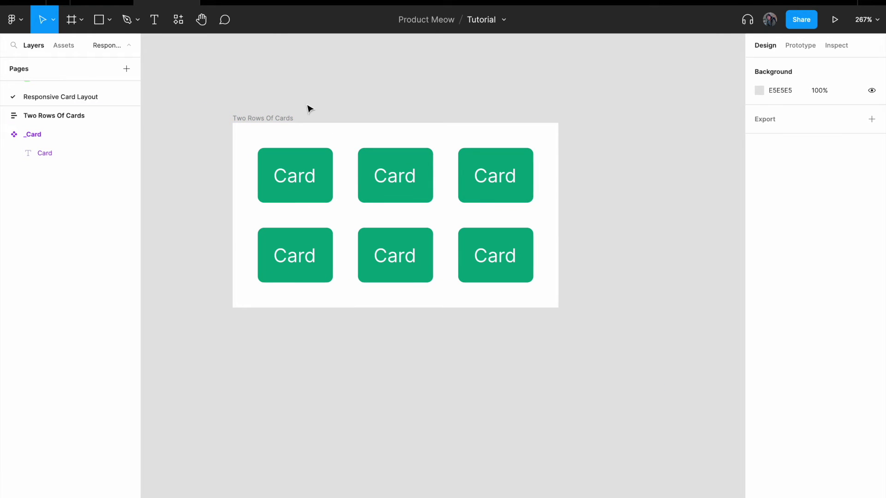
pyautogui.click(271, 119)
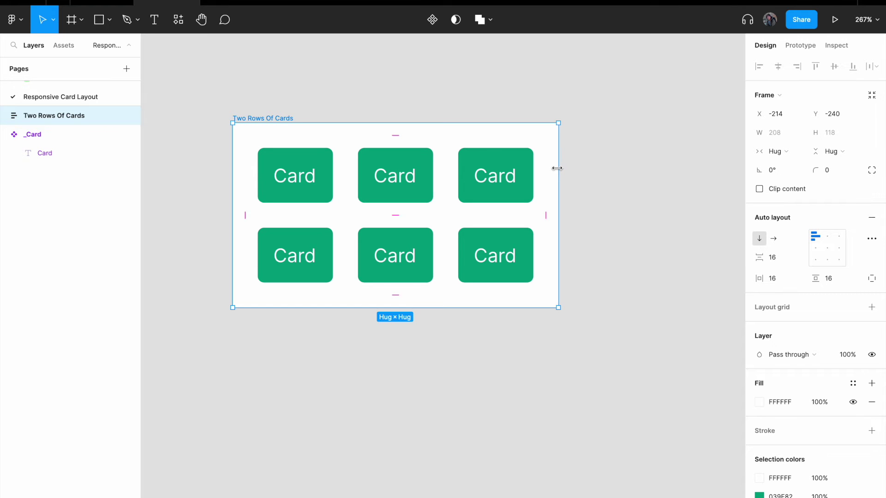
pyautogui.moveTo(557, 168); pyautogui.dragTo(657, 180)
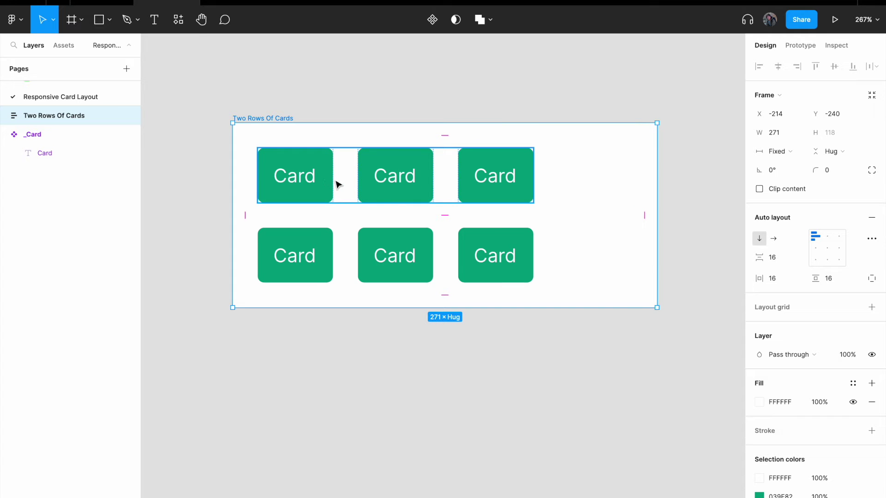
# - Set both Cards rows' width to Fill container, stretching each to 239
pyautogui.click(360, 184)
pyautogui.keyDown('shift'); pyautogui.click(378, 255); pyautogui.keyUp('shift')
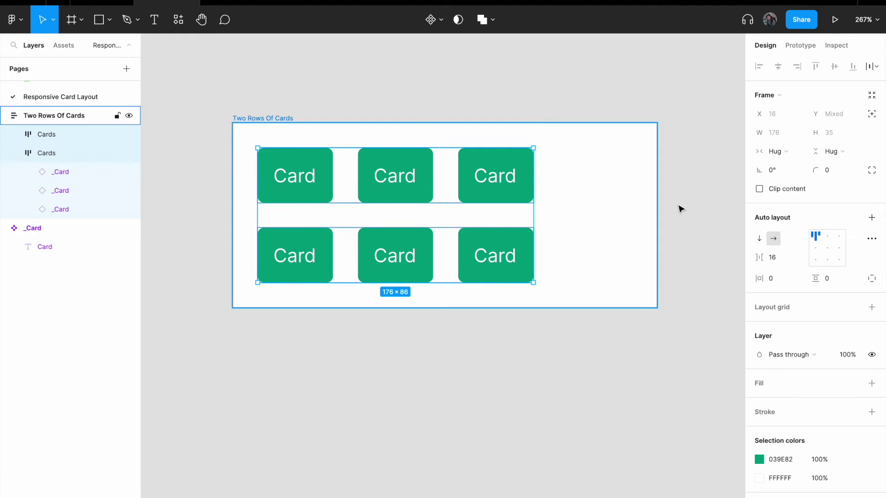
pyautogui.click(787, 152)
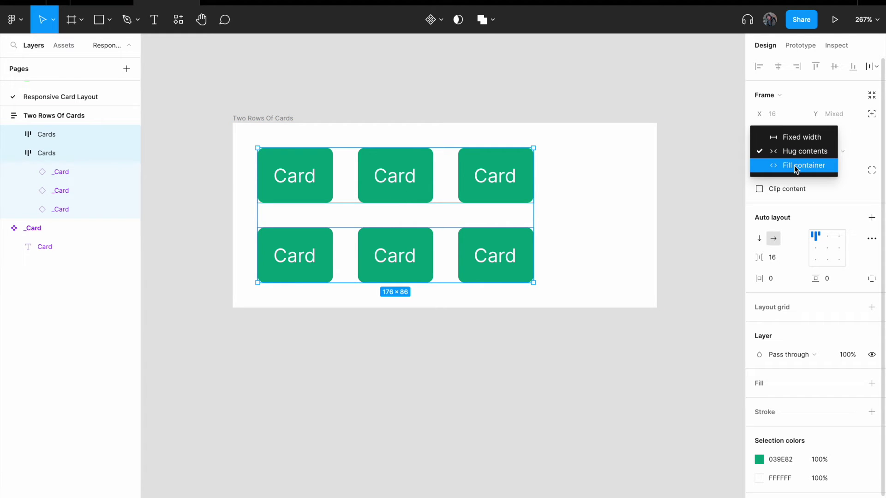
pyautogui.click(795, 168)
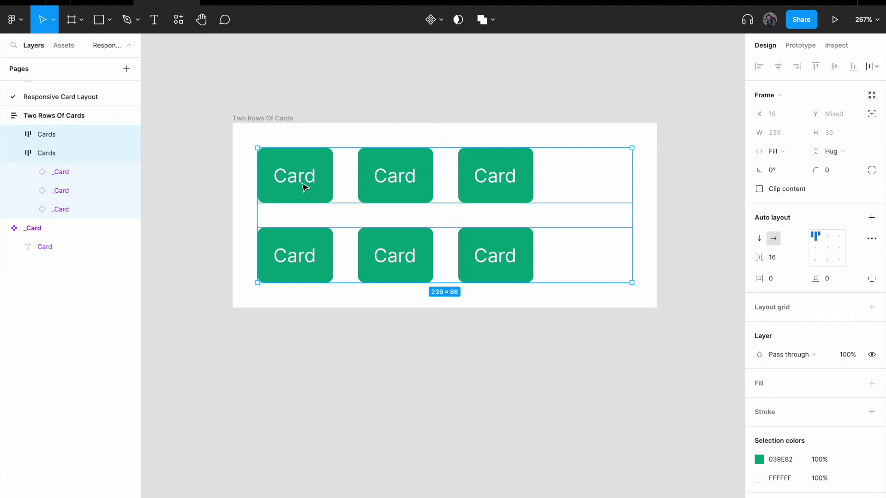
pyautogui.scroll(2, 304, 187)
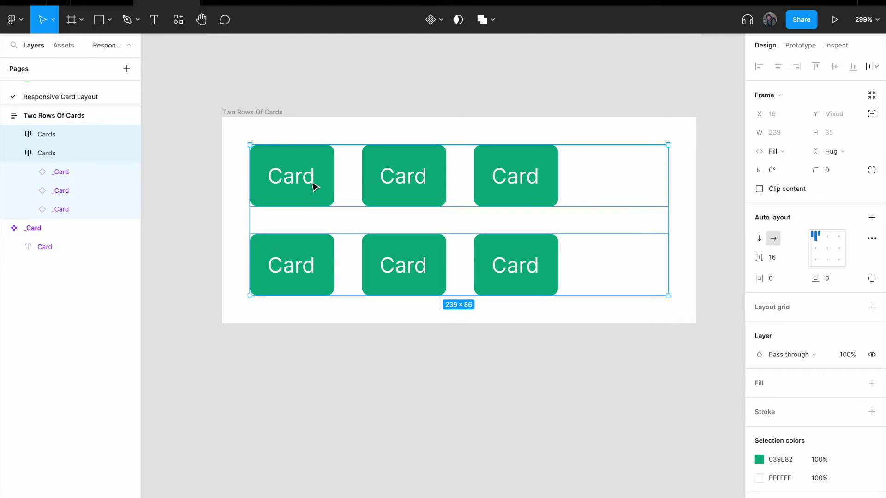
pyautogui.click(313, 186)
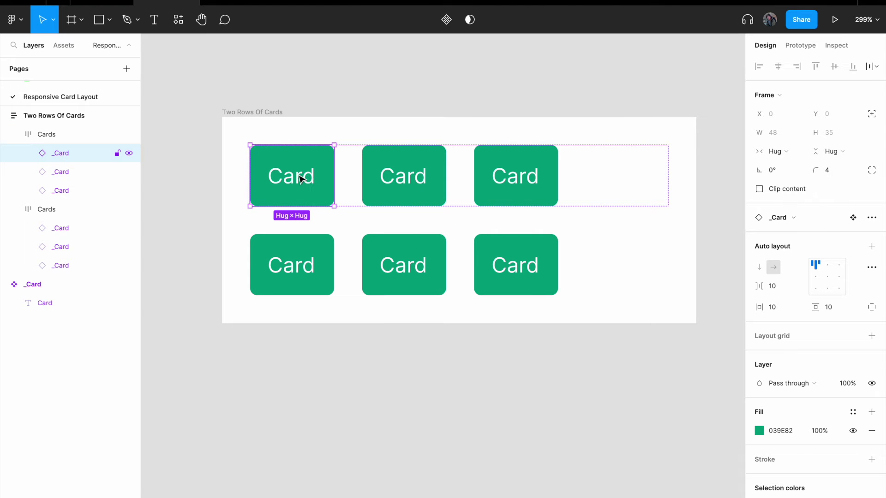
# - Set all three cards in each row to Fill container width, each 69 wide
pyautogui.hotkey('ctrl', 'a')
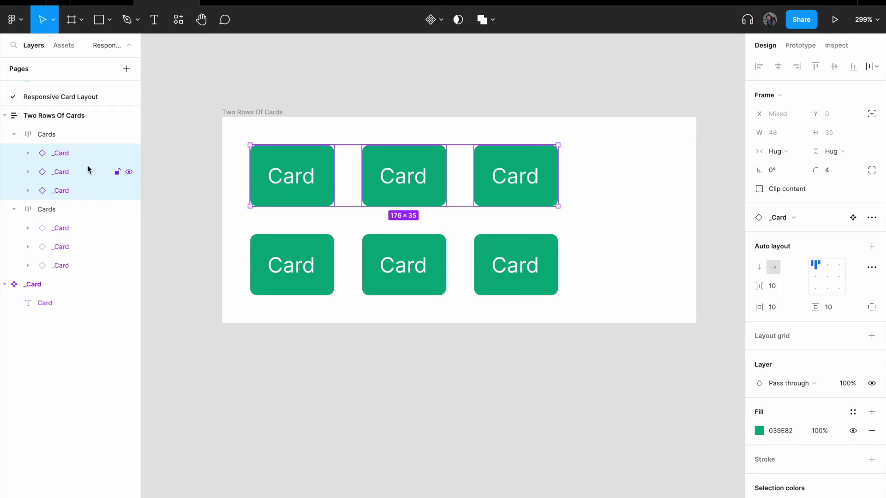
pyautogui.click(782, 152)
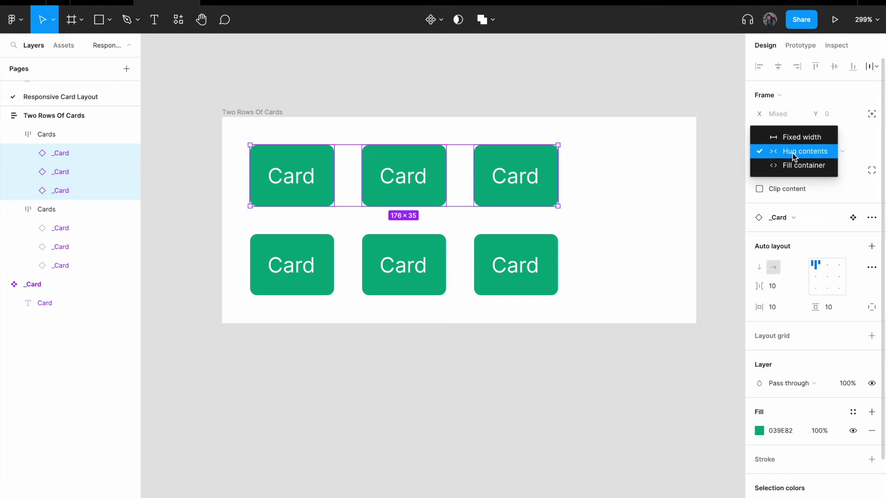
pyautogui.click(800, 166)
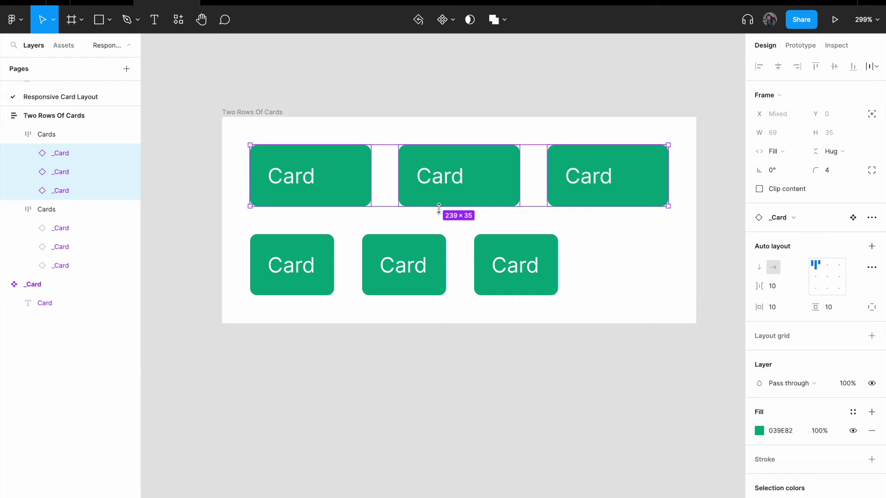
pyautogui.click(300, 265)
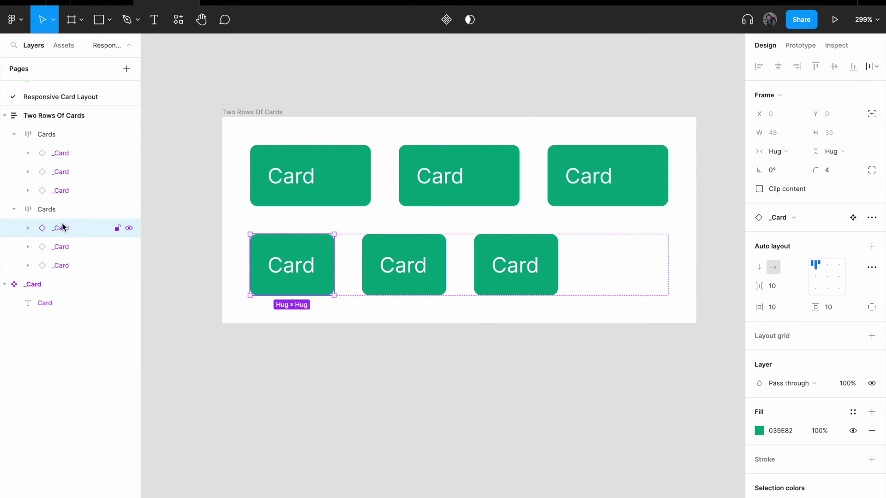
pyautogui.hotkey('ctrl', 'a')
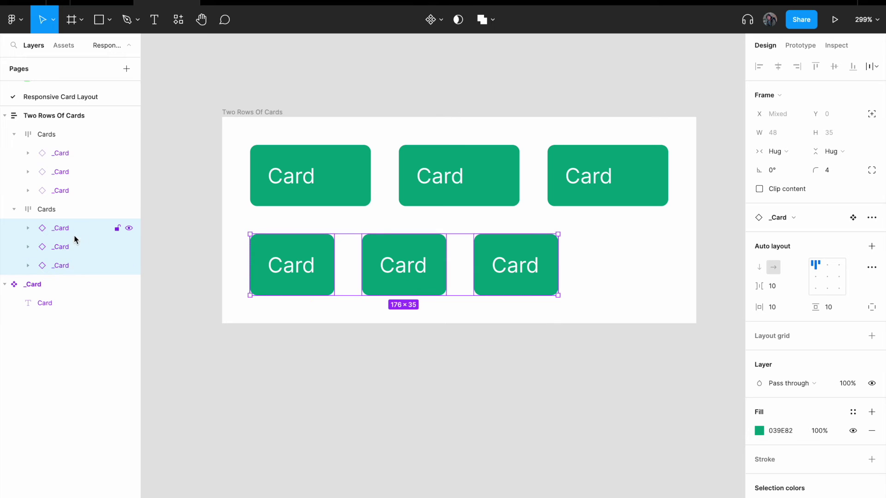
pyautogui.click(784, 152)
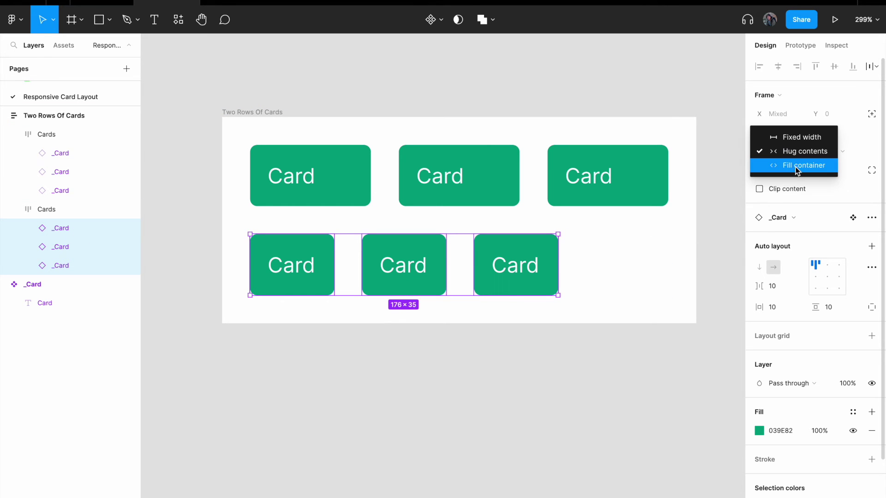
pyautogui.click(796, 166)
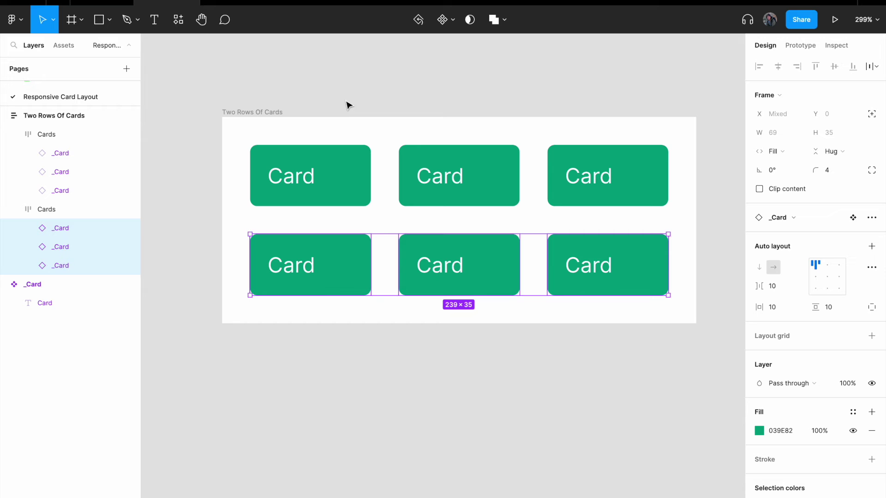
# - Drag the Two Rows Of Cards frame's bottom edge down to a fixed 271 × 186 size
pyautogui.click(300, 110)
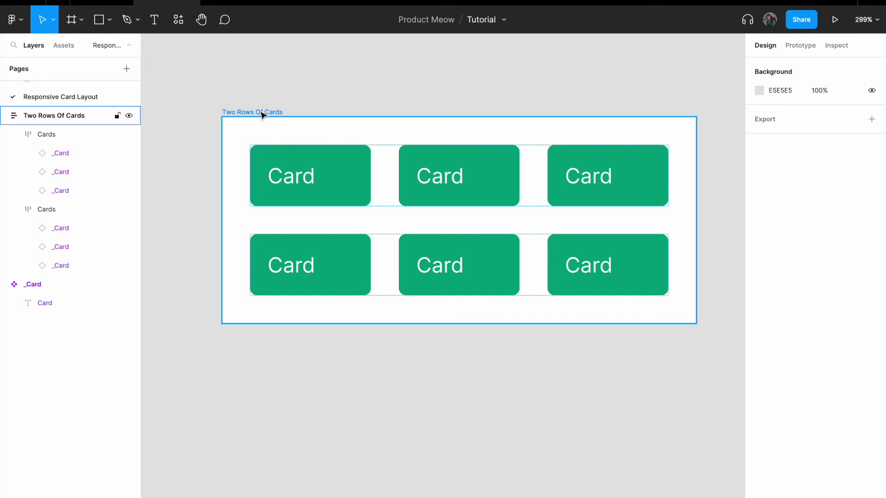
pyautogui.click(261, 115)
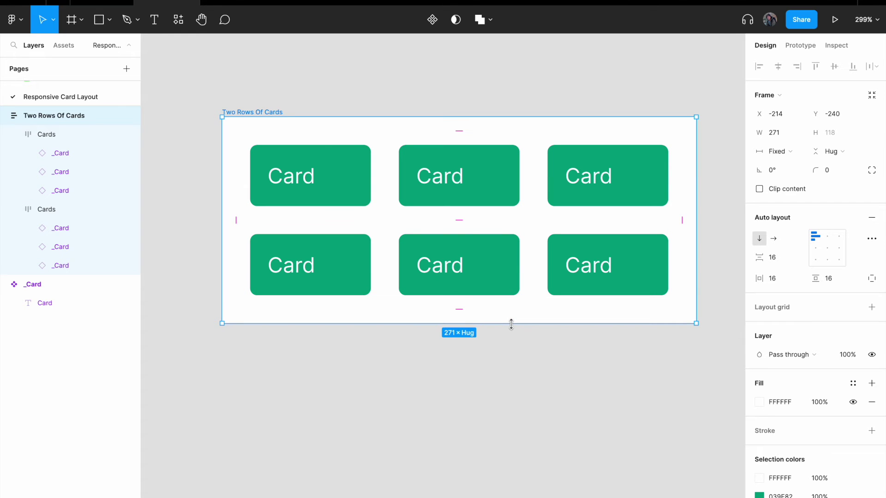
pyautogui.moveTo(511, 324); pyautogui.dragTo(510, 442)
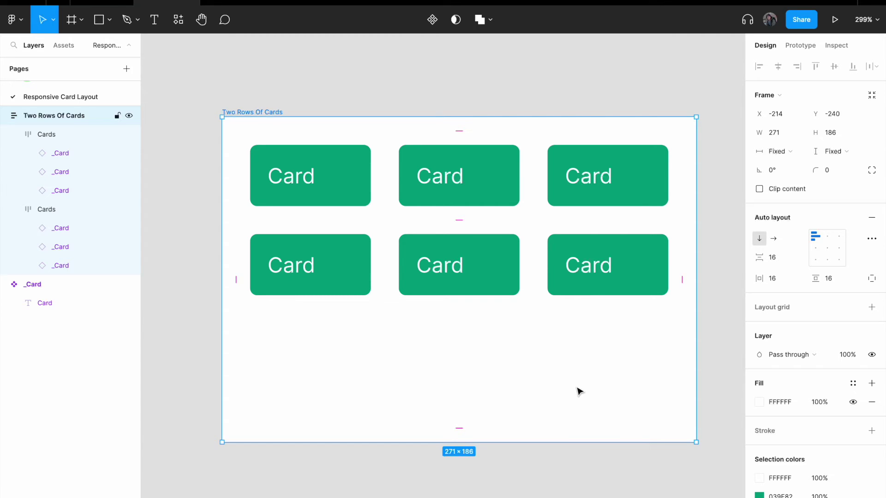
# - Set both Cards rows' vertical resizing to Fill container, making each row 239 × 69
pyautogui.click(418, 189)
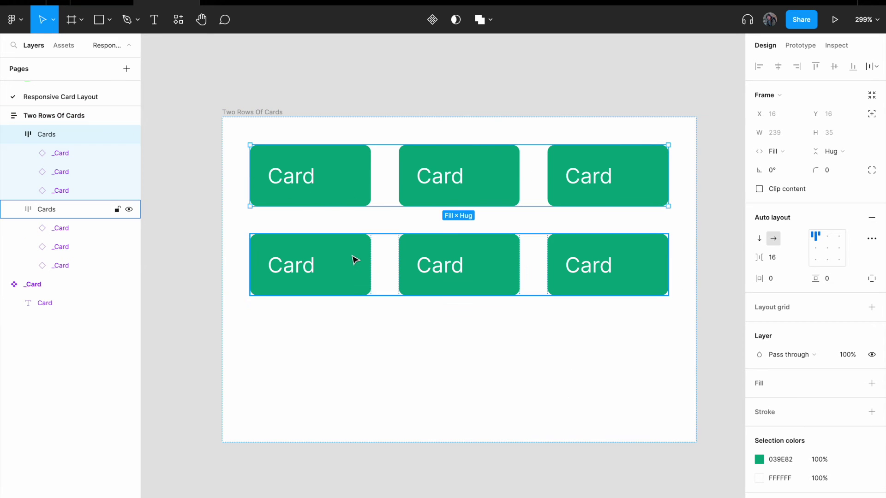
pyautogui.keyDown('shift'); pyautogui.click(335, 265); pyautogui.keyUp('shift')
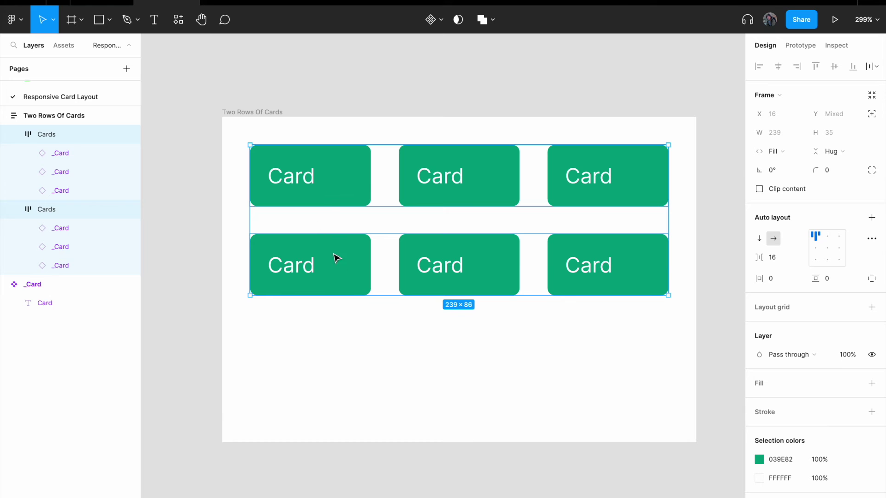
pyautogui.click(834, 153)
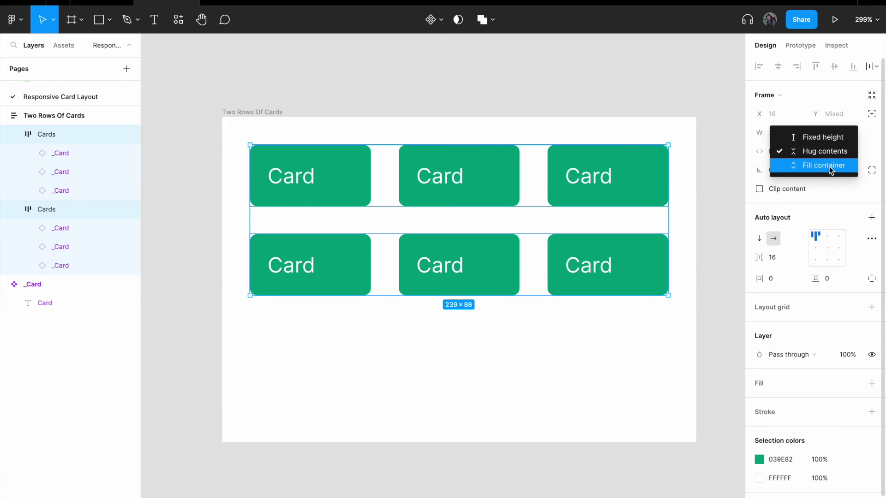
pyautogui.click(831, 171)
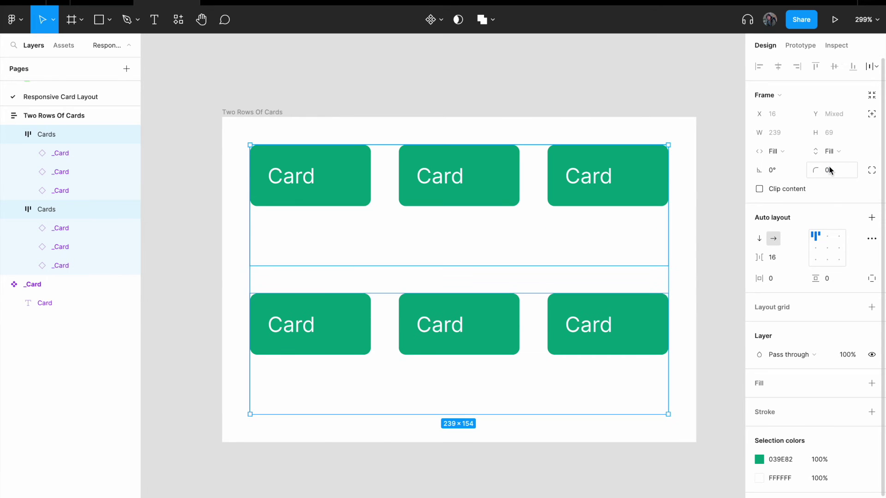
pyautogui.click(342, 187)
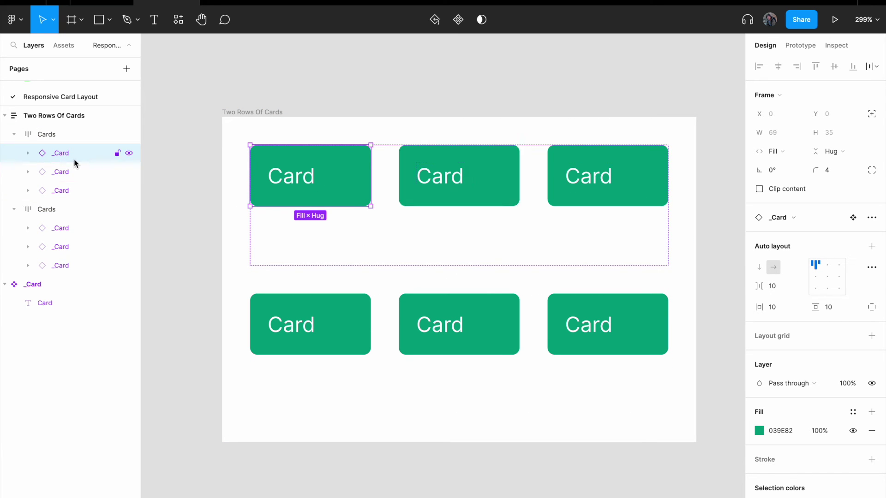
# - Set vertical Fill container on the three top-row and three bottom-row cards, making each 69 × 69
pyautogui.hotkey('ctrl', 'a')
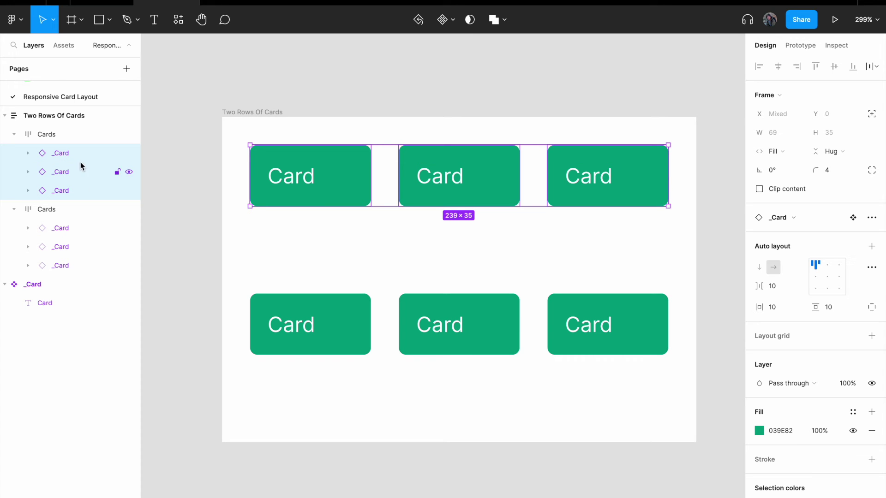
pyautogui.click(835, 152)
pyautogui.click(836, 166)
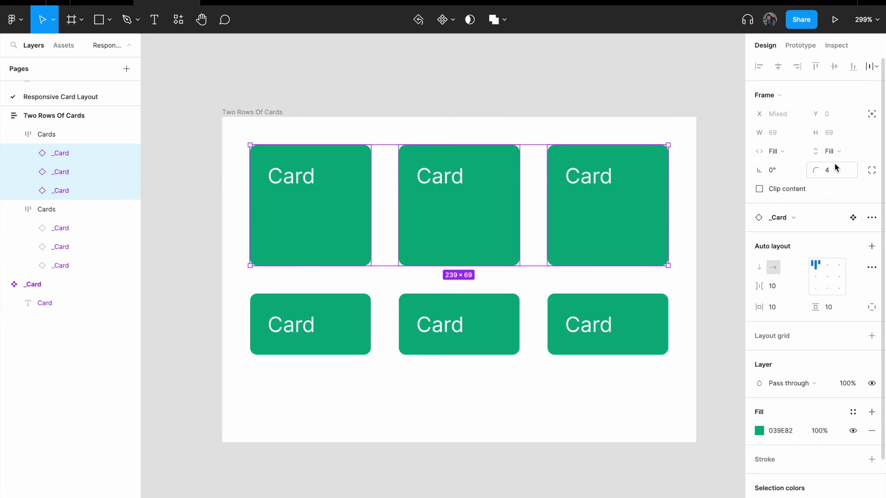
pyautogui.click(312, 326)
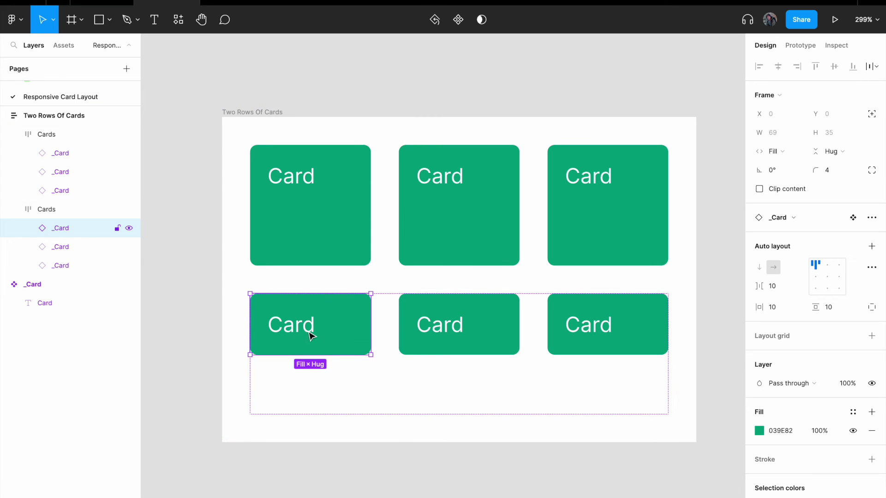
pyautogui.hotkey('ctrl', 'a')
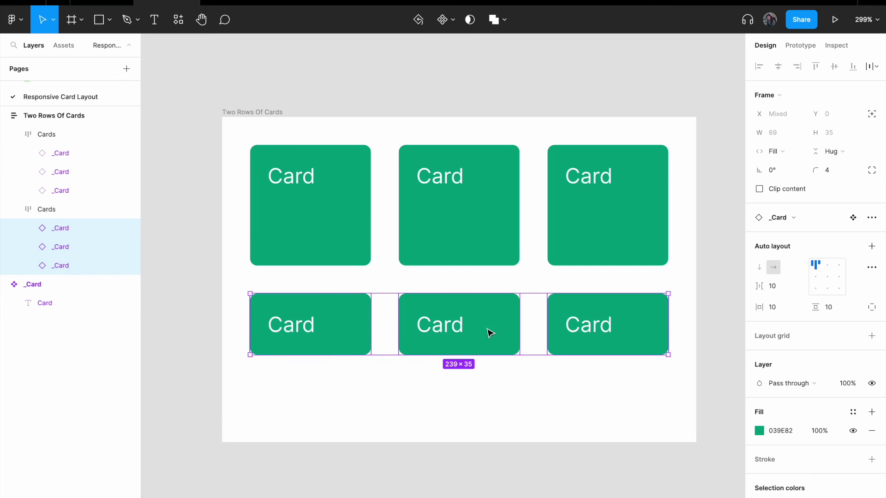
pyautogui.click(829, 151)
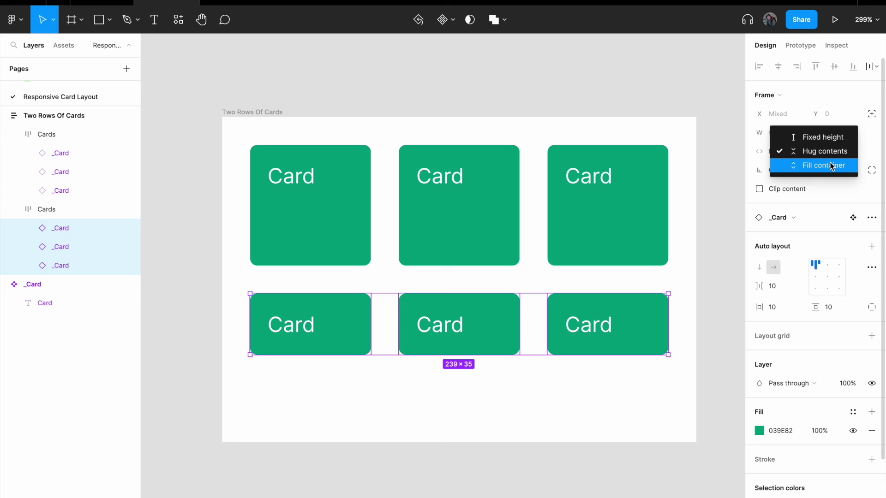
pyautogui.click(832, 166)
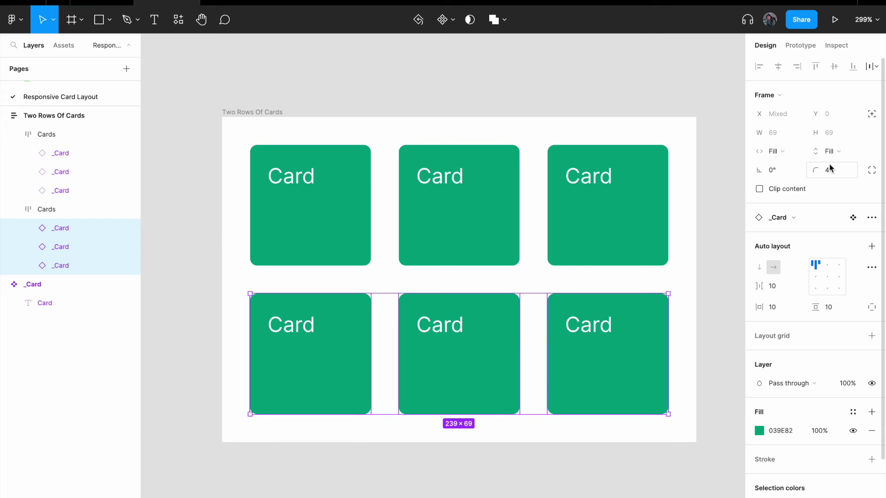
pyautogui.click(292, 103)
# - Widen, shorten and narrow the Two Rows Of Cards frame, settling it at 300 × 177
pyautogui.click(255, 112)
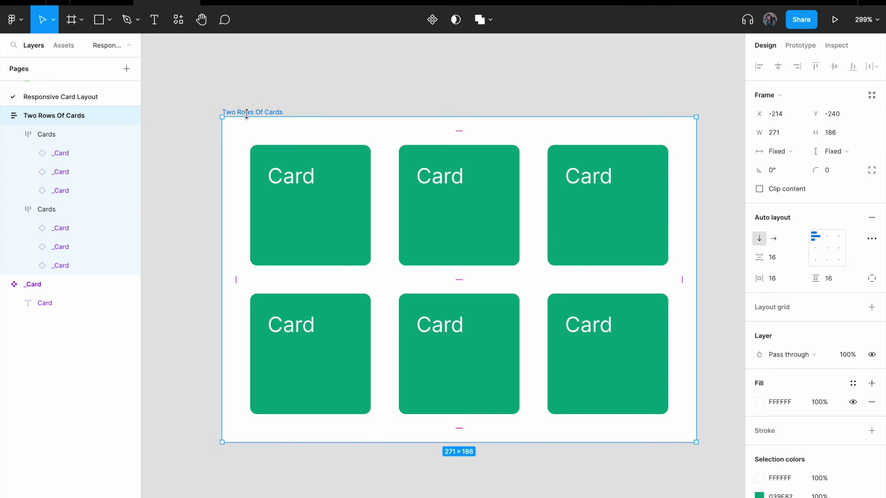
pyautogui.hscroll(2, 356, 90)
pyautogui.scroll(-1, 356, 91)
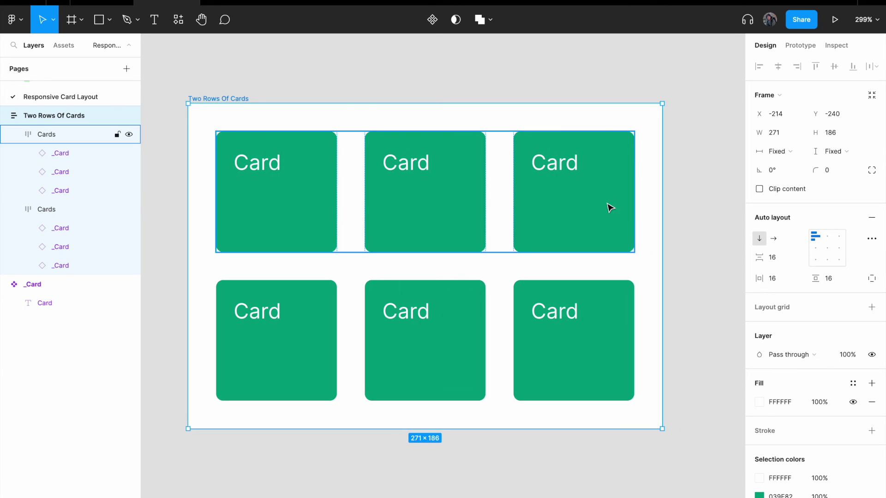
pyautogui.moveTo(662, 222); pyautogui.dragTo(718, 221)
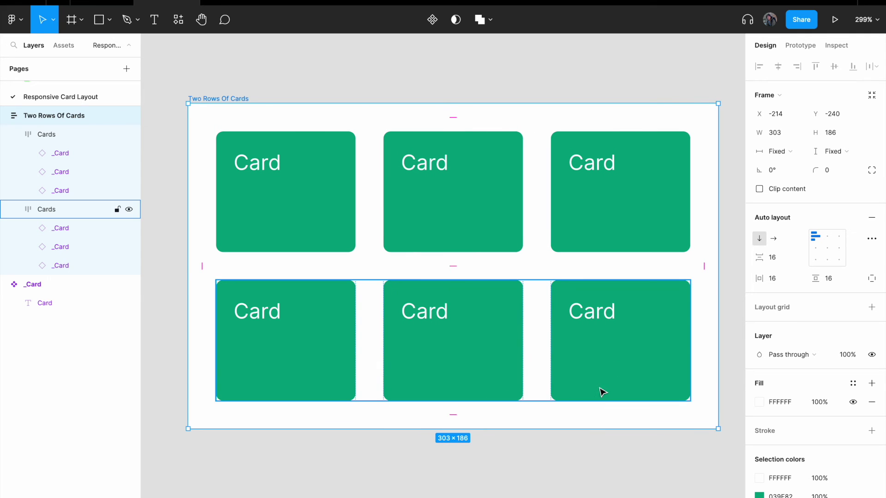
pyautogui.moveTo(583, 428); pyautogui.dragTo(603, 471)
pyautogui.moveTo(717, 283)
pyautogui.mouseDown()
pyautogui.moveTo(544, 279)
pyautogui.moveTo(715, 276)
pyautogui.mouseUp()
pyautogui.moveTo(635, 478); pyautogui.dragTo(632, 414)
pyautogui.hscroll(2, 645, 346)
pyautogui.moveTo(695, 310)
pyautogui.mouseDown()
pyautogui.moveTo(680, 312)
pyautogui.moveTo(691, 313)
pyautogui.mouseUp()
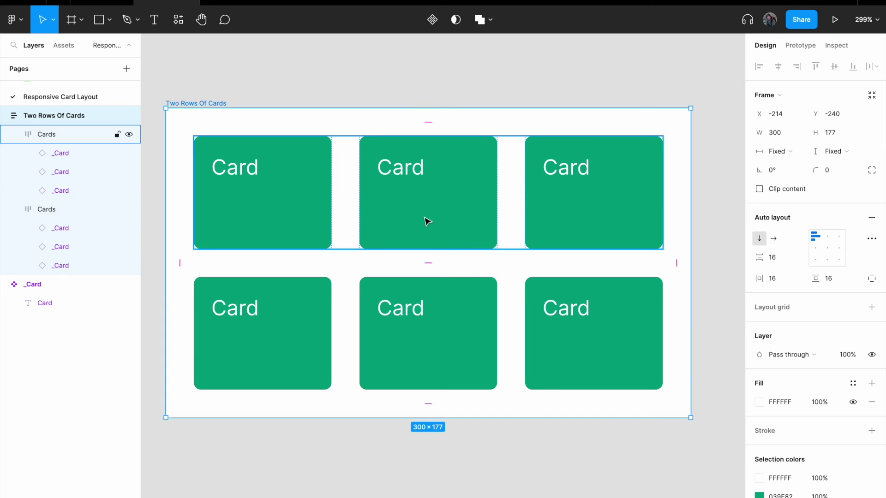
pyautogui.click(274, 101)
pyautogui.hscroll(-1, 280, 99)
pyautogui.click(292, 179)
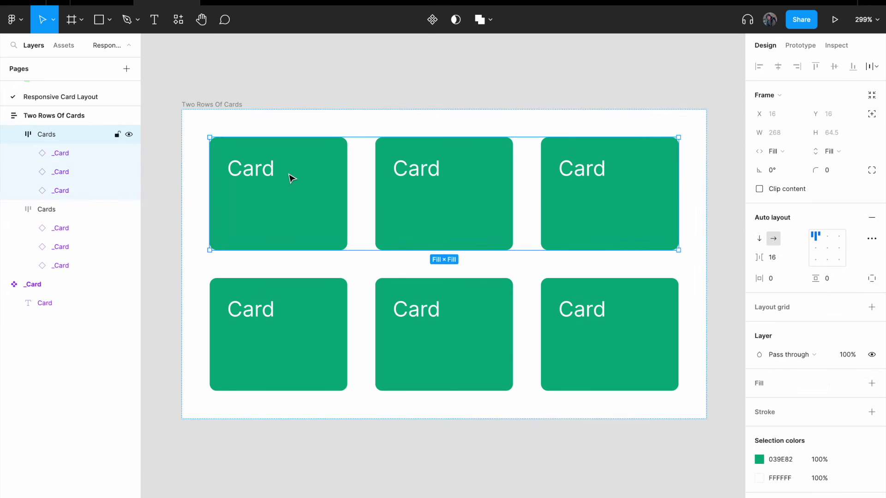
pyautogui.click(292, 178)
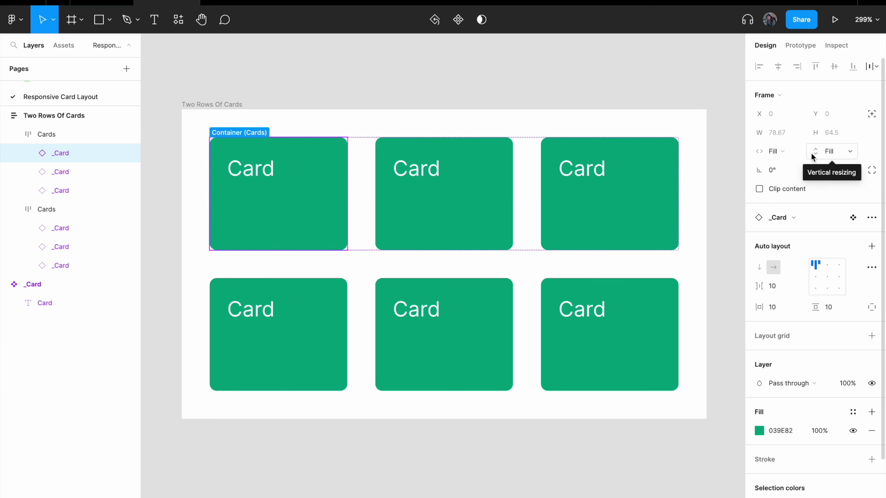
pyautogui.click(389, 265)
pyautogui.click(386, 224)
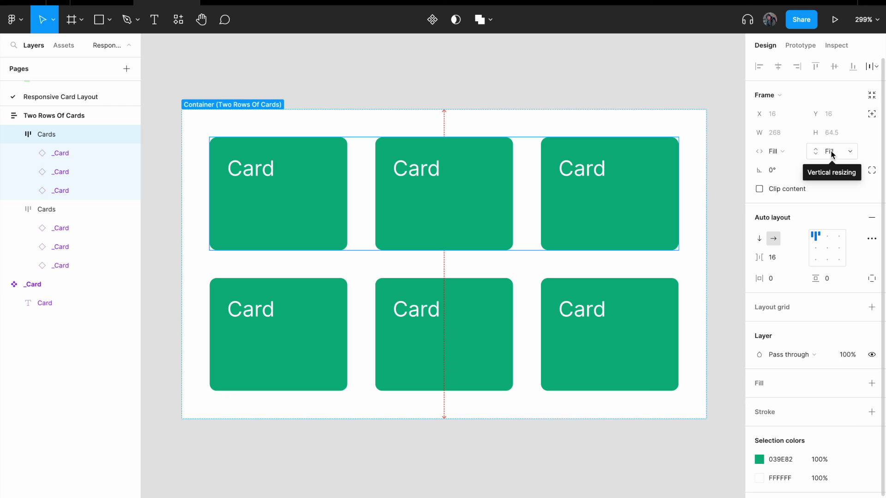
pyautogui.click(232, 98)
# - Drag the Two Rows Of Cards frame's right edge inward and bottom edge down, then deselect it
pyautogui.click(227, 104)
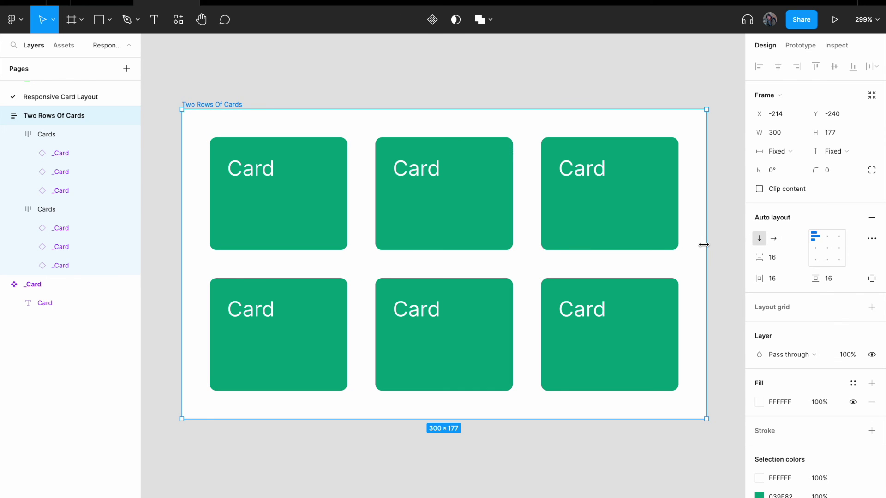
pyautogui.moveTo(704, 245)
pyautogui.mouseDown()
pyautogui.moveTo(504, 241)
pyautogui.moveTo(691, 238)
pyautogui.mouseUp()
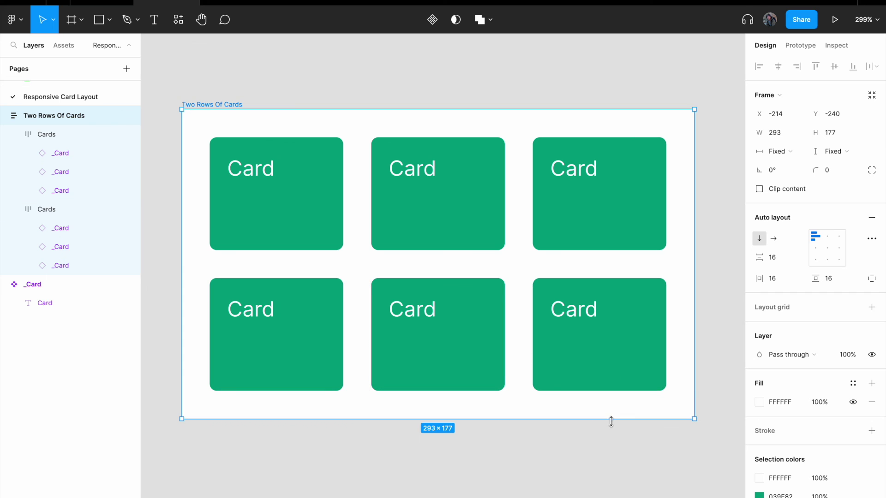
pyautogui.moveTo(611, 421); pyautogui.dragTo(594, 459)
pyautogui.click(717, 281)
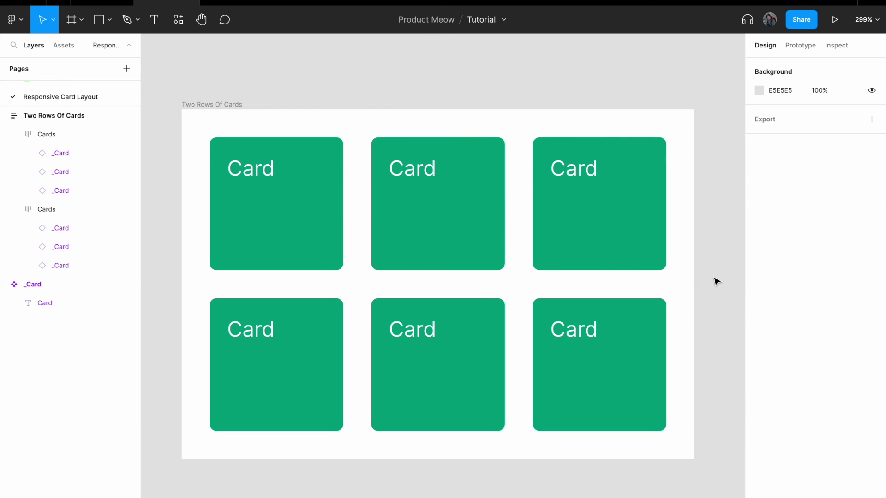
pyautogui.scroll(1, 717, 283)
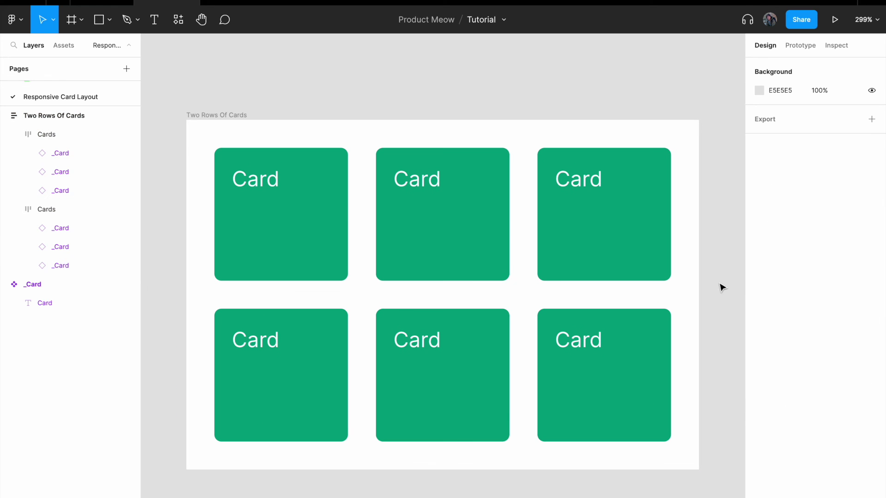